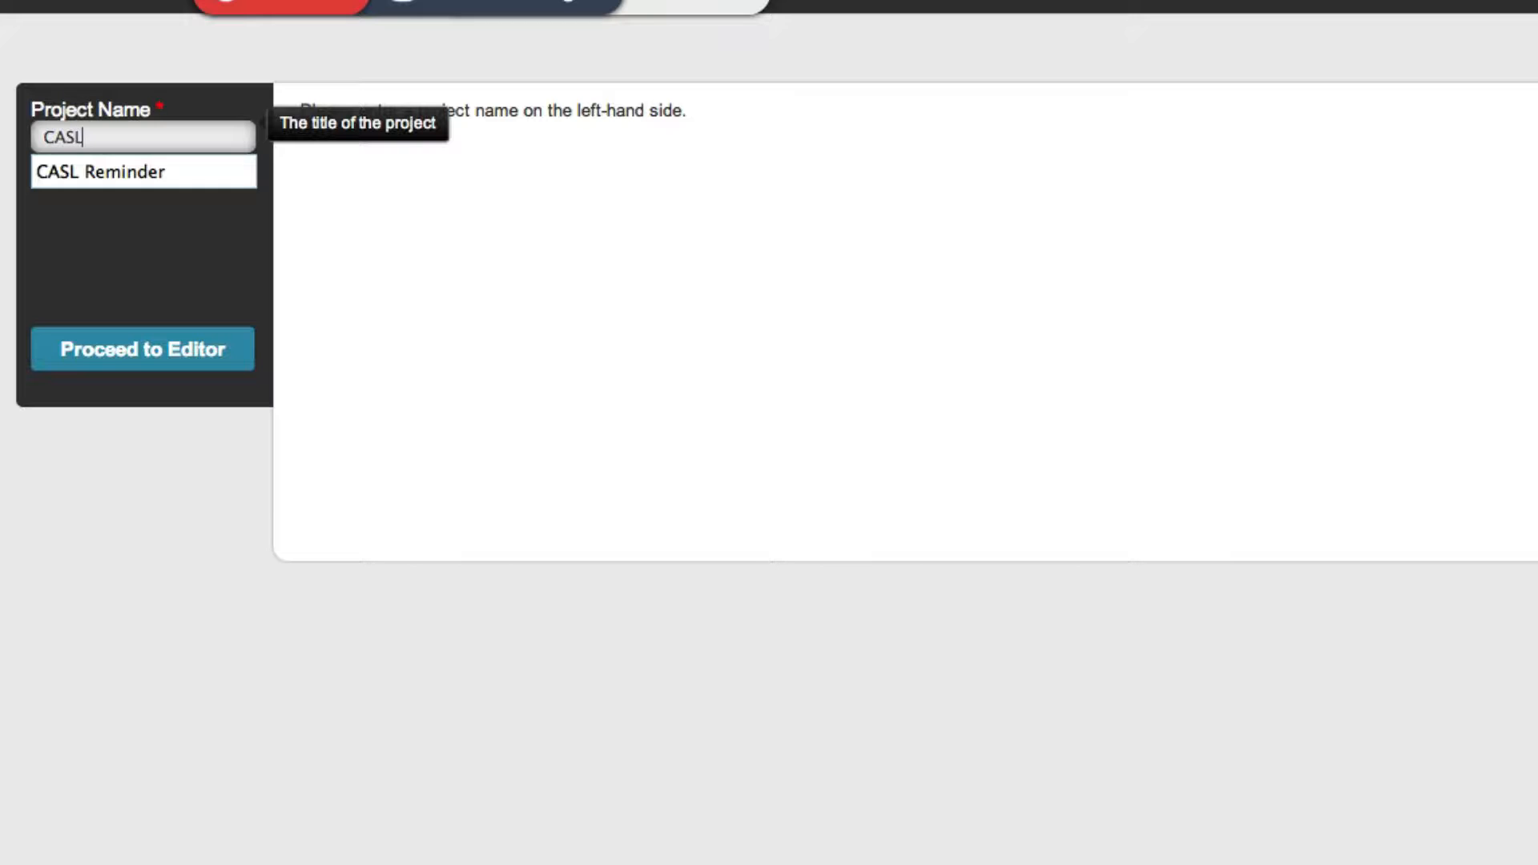
- Create the project CASL Reminders and place a Repeating Trigger named Trigger on its empty canvas
text(ers)
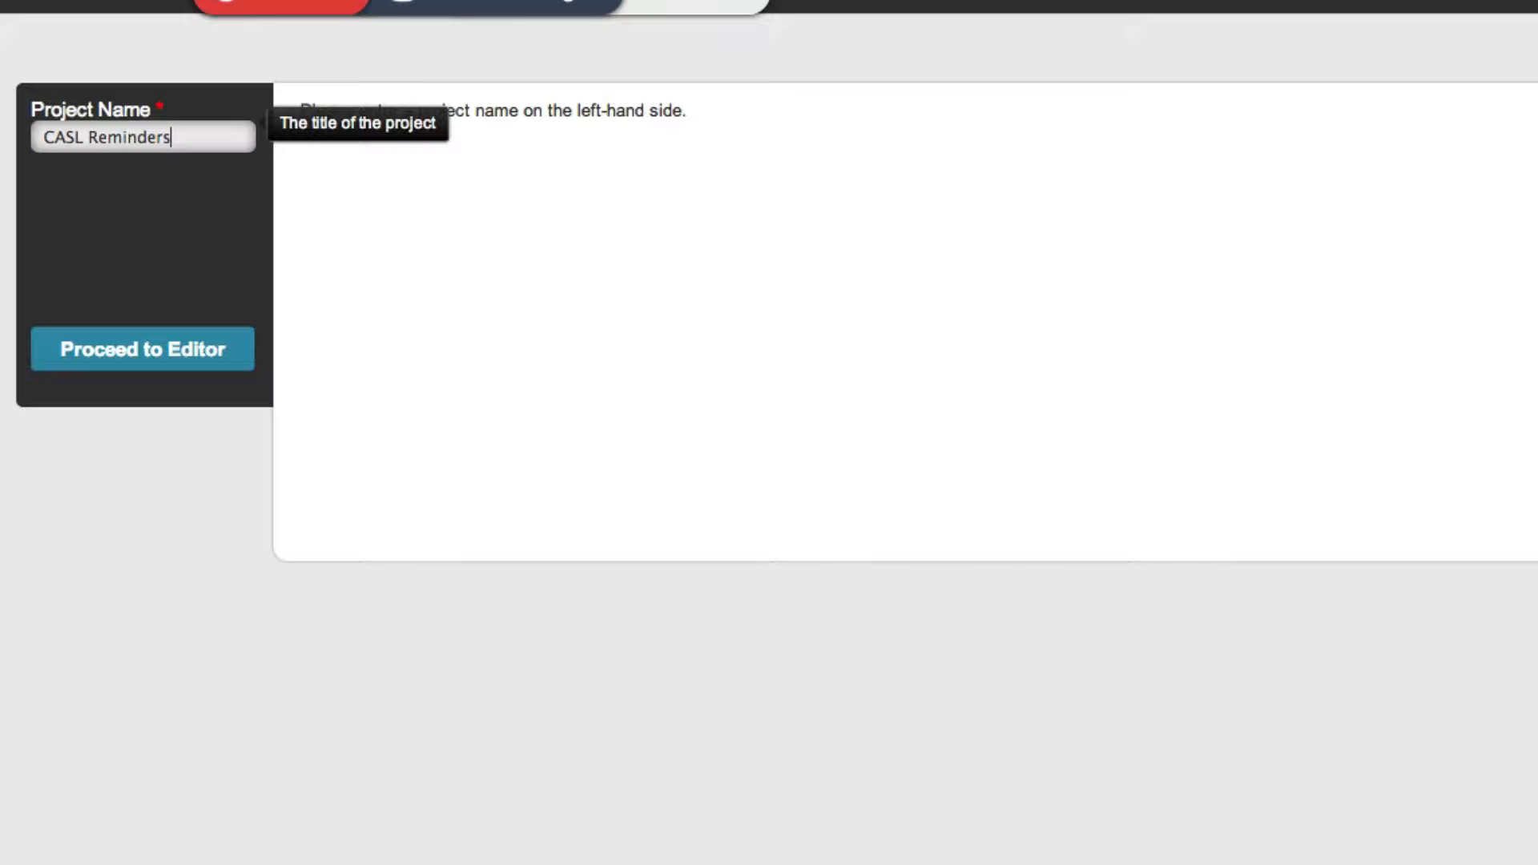
click(168, 349)
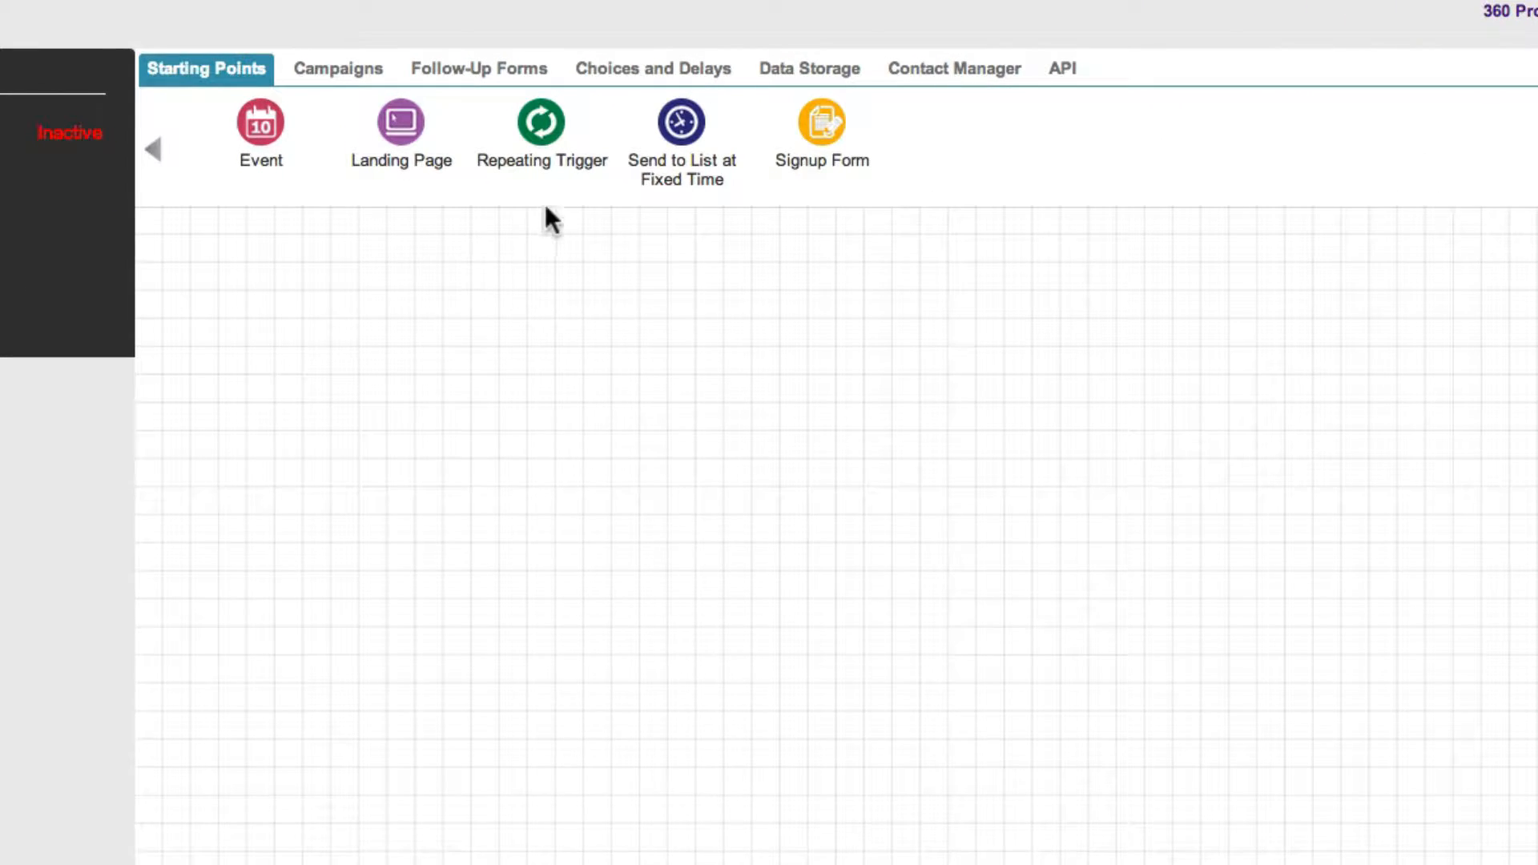
drag(539, 120, 426, 433)
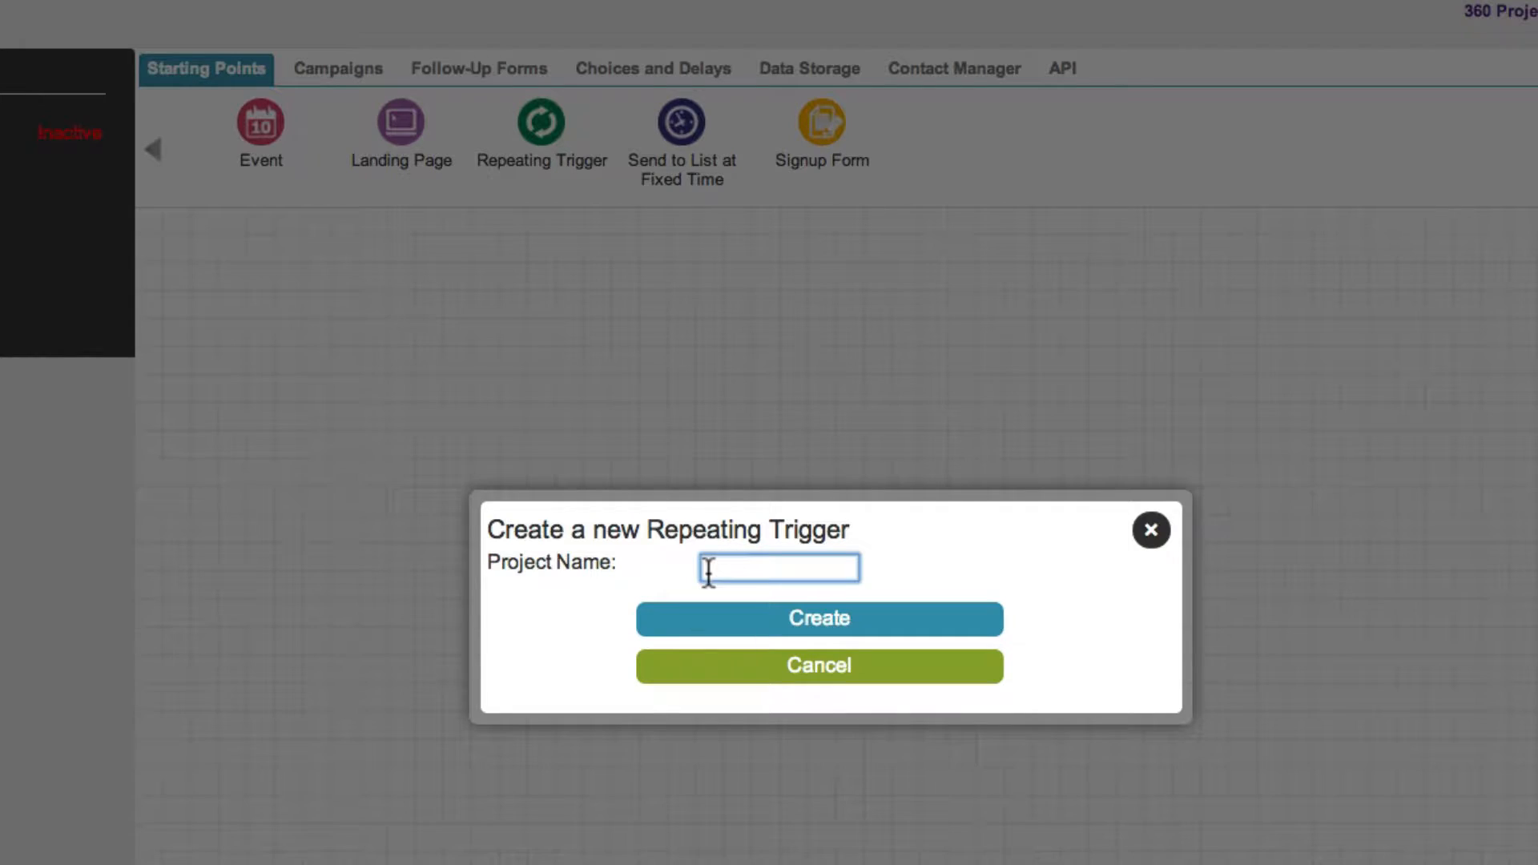
text(Trigger)
click(748, 632)
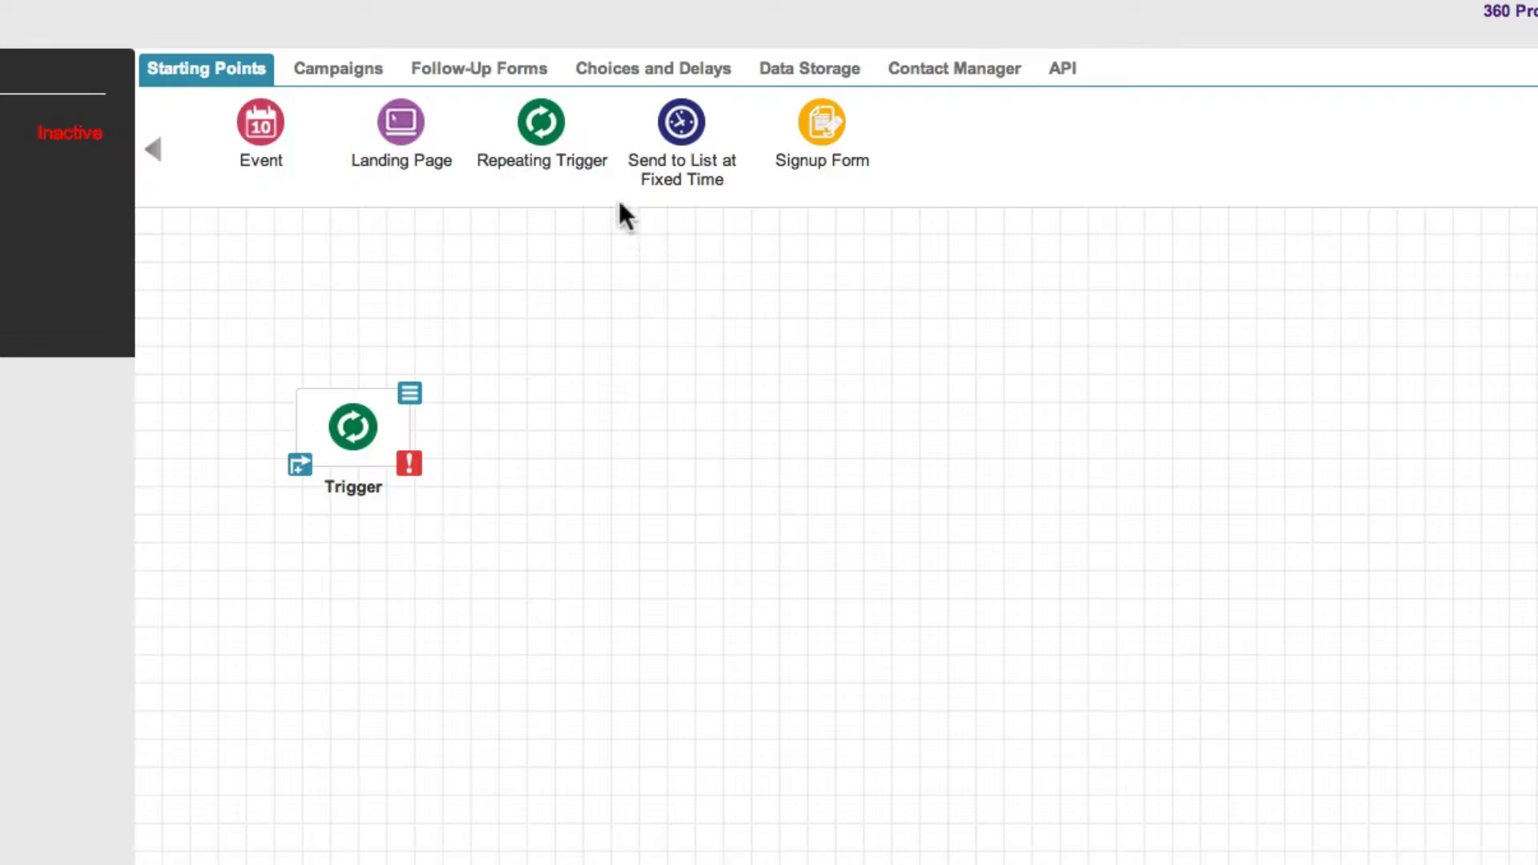
- Add a Decision element named Decision to the canvas, to the right of the Trigger element
click(637, 78)
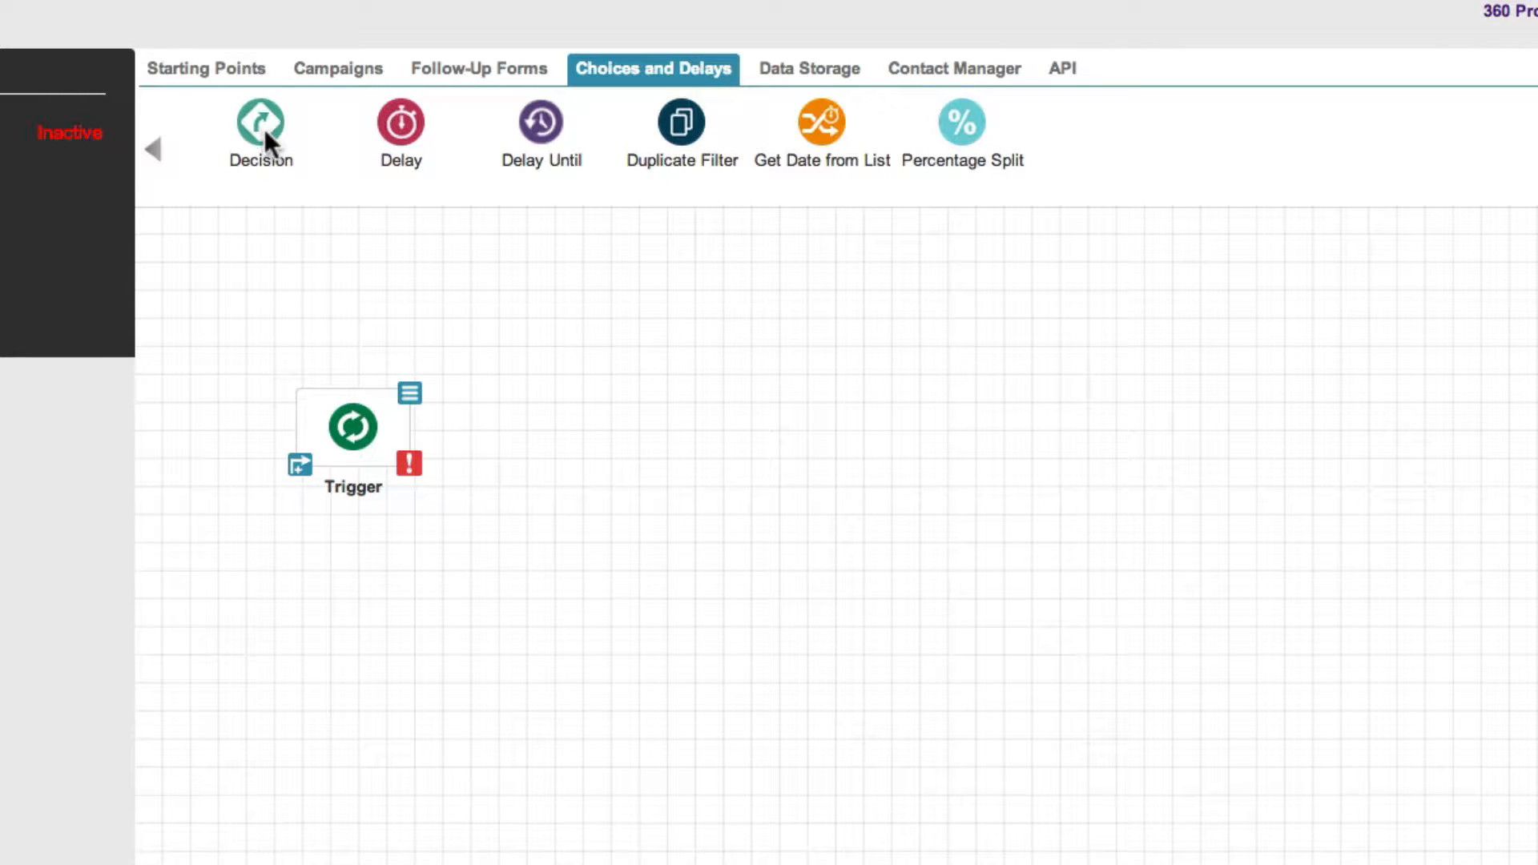
drag(265, 128, 726, 452)
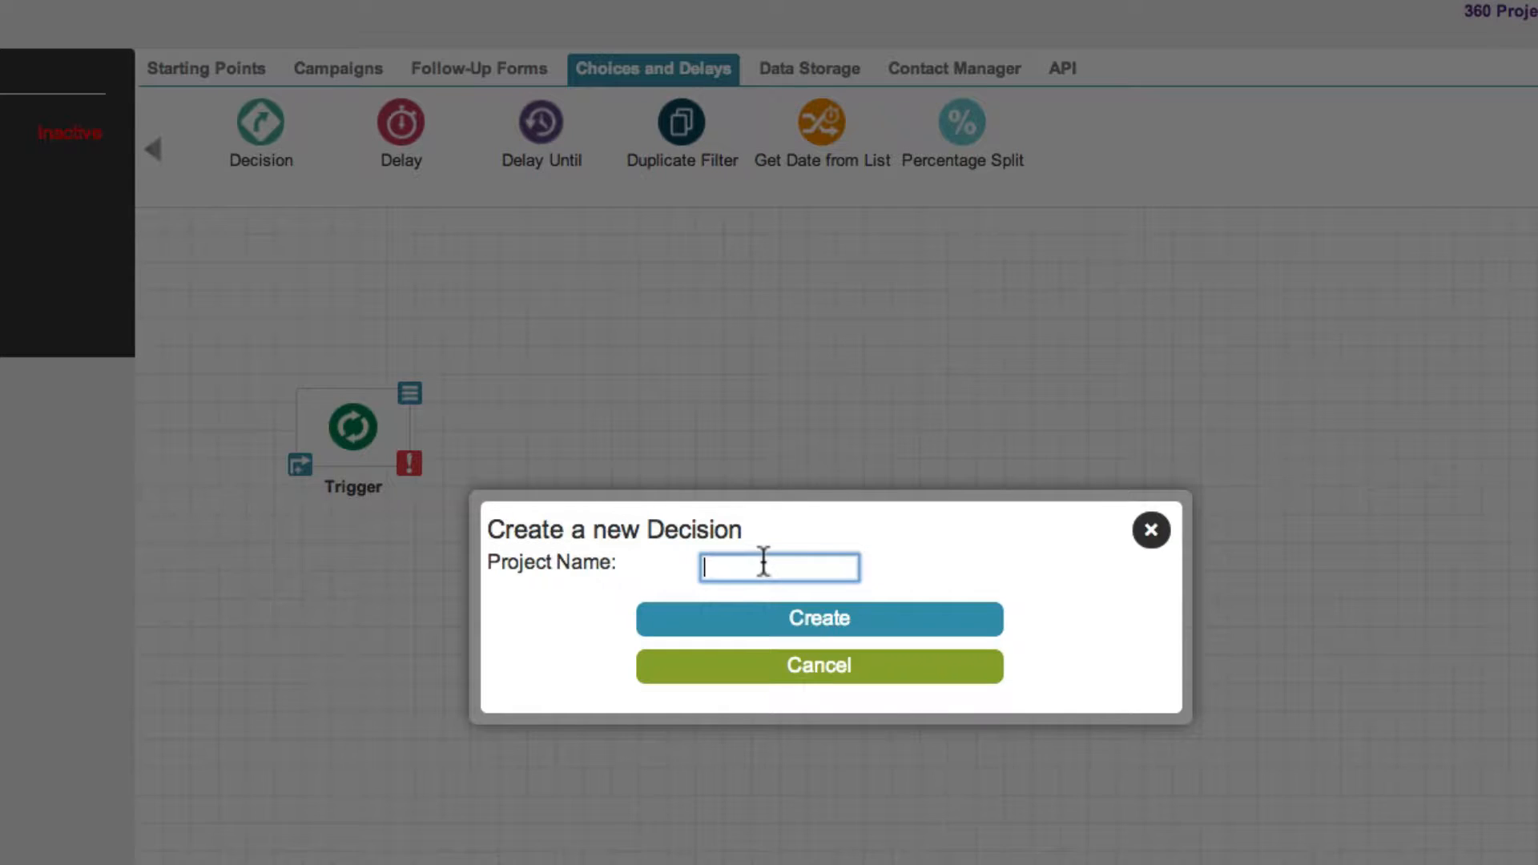
text(Decision)
click(751, 622)
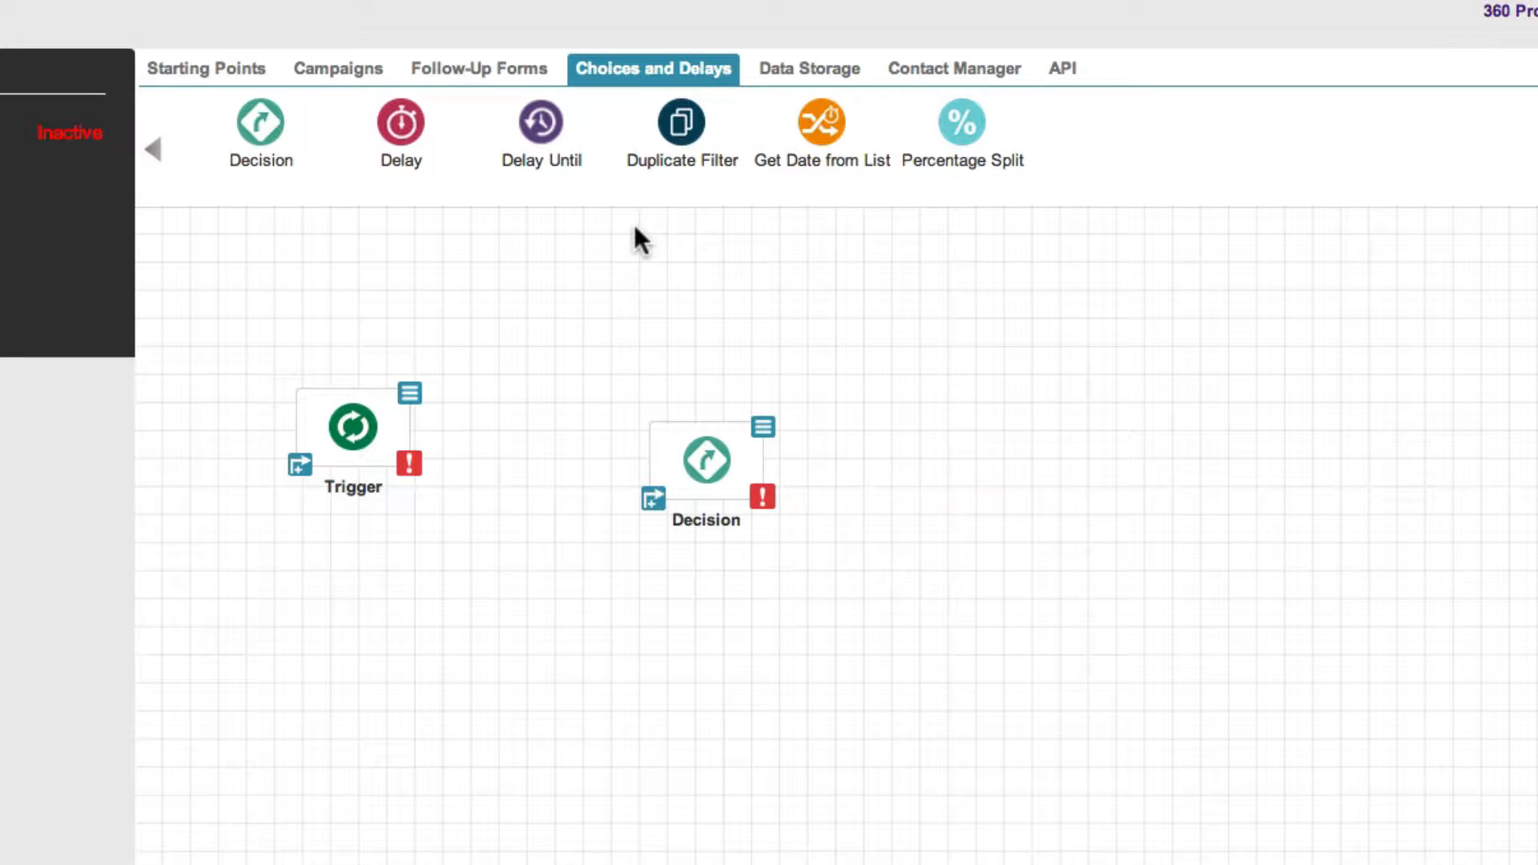
- Add an Email Campaign named Consent email to the canvas, to the right of the Decision element
click(353, 71)
drag(396, 128, 1142, 447)
text(Co)
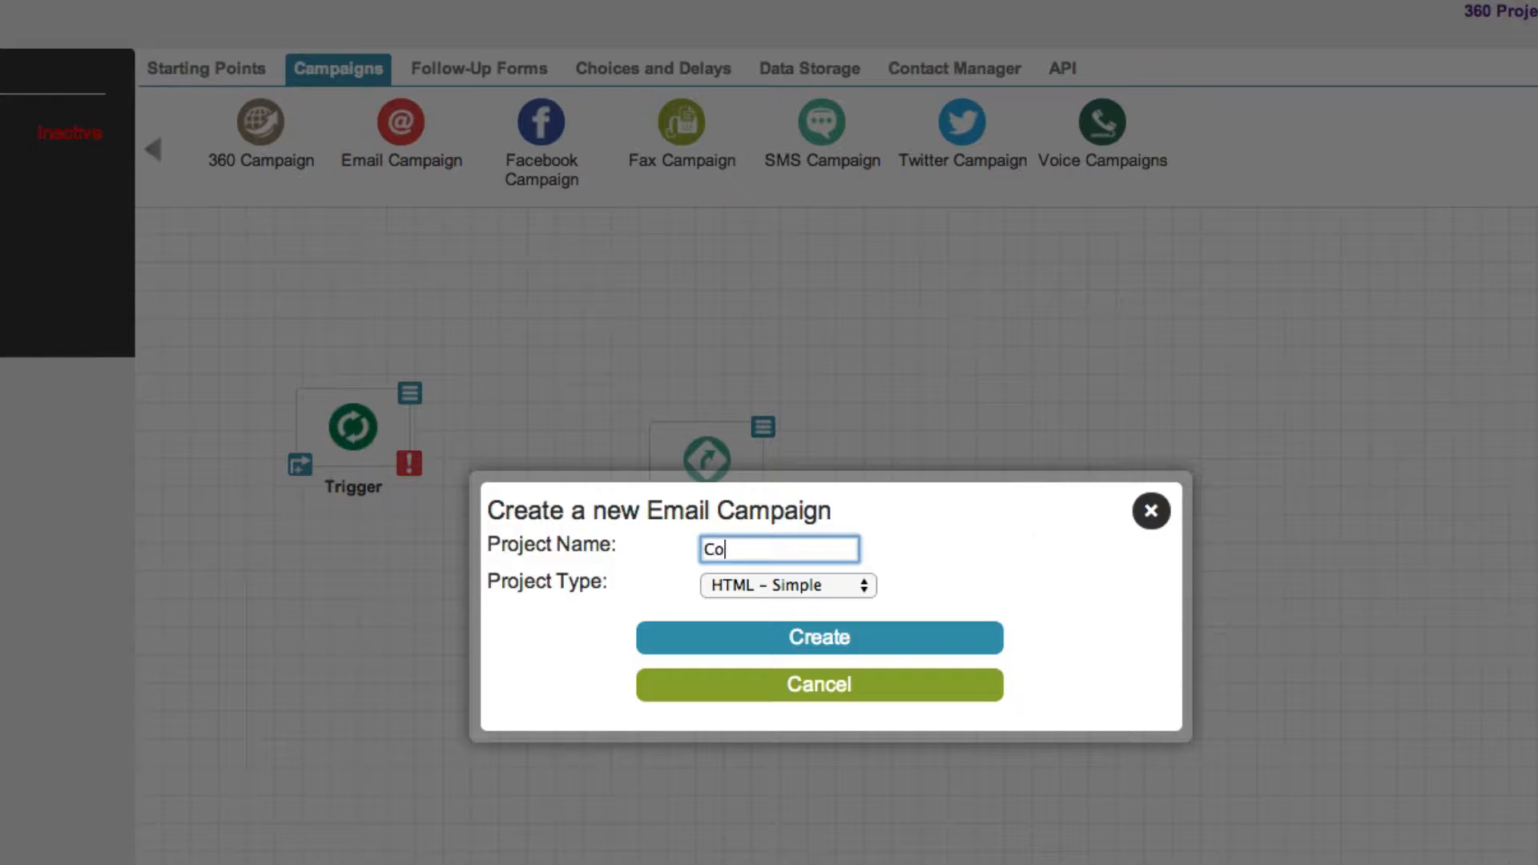
text(nsent email)
click(979, 638)
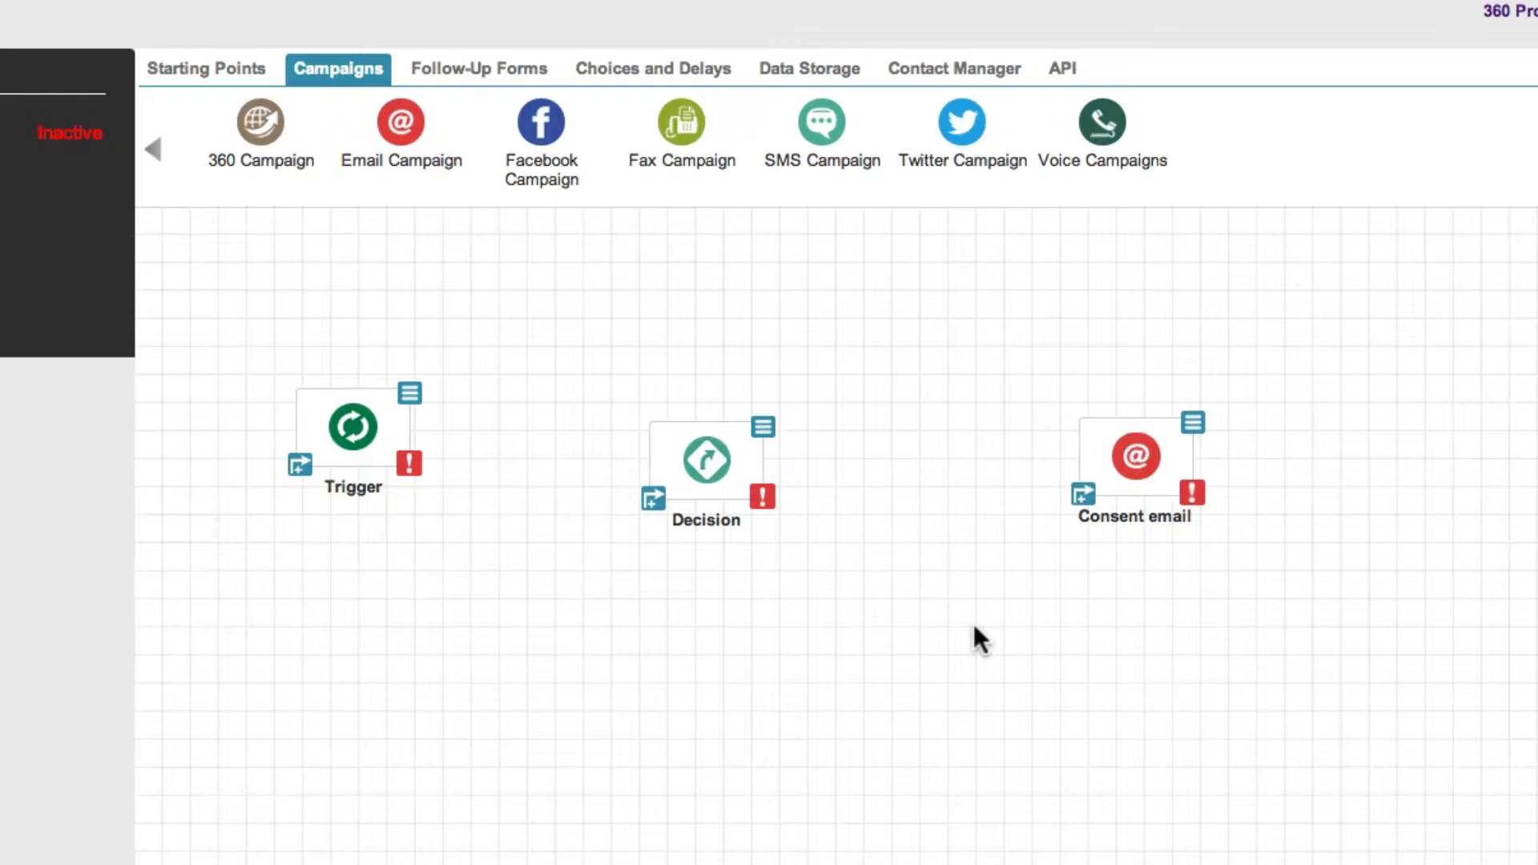
- Connect Trigger to Decision and Decision to Consent email, spacing the Decision element evenly between its neighbours
drag(767, 479, 805, 449)
drag(301, 473, 719, 452)
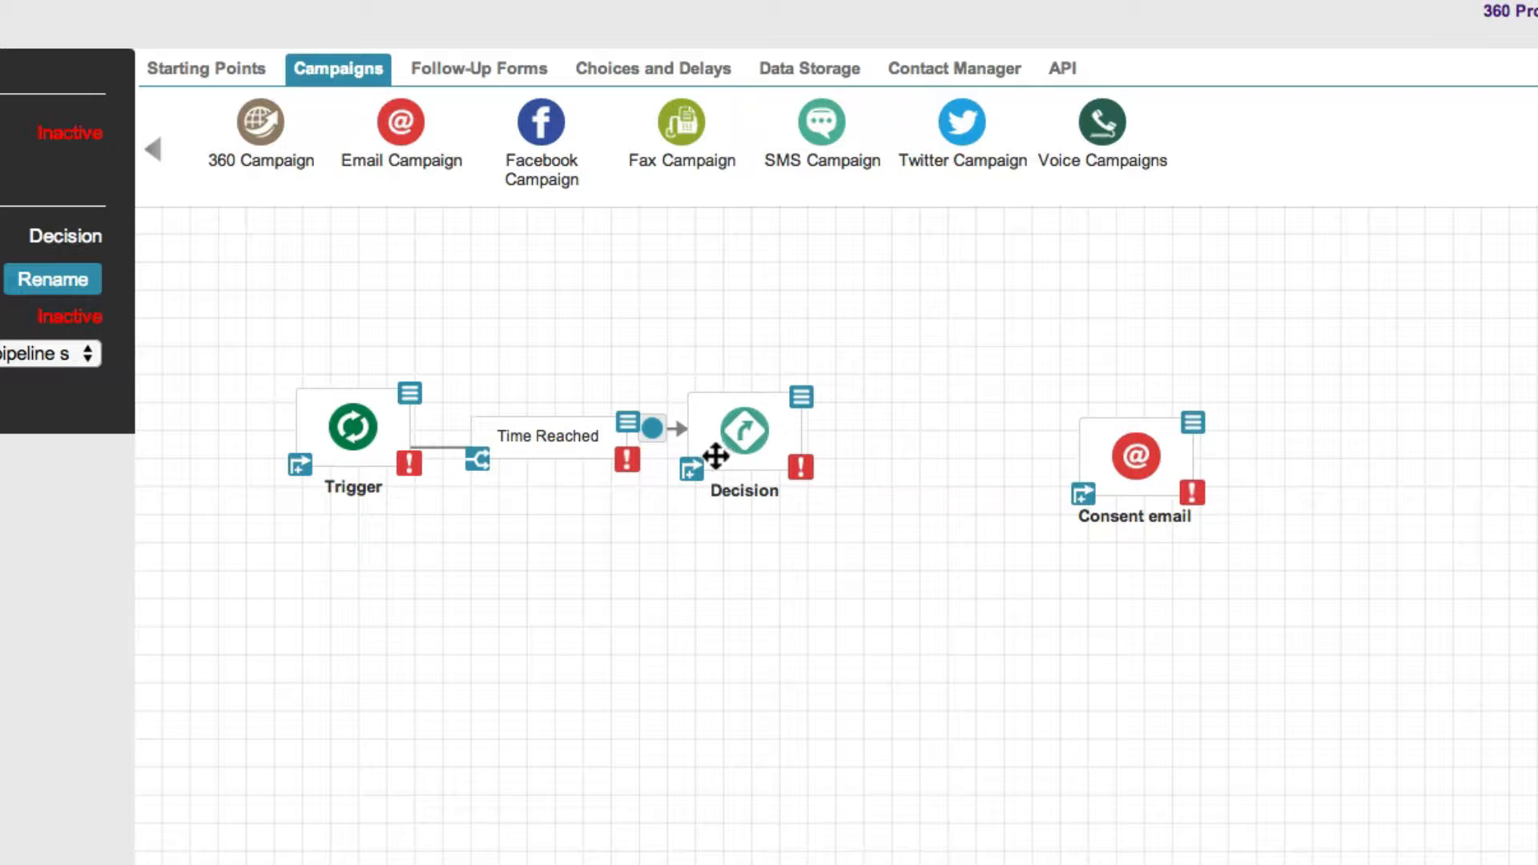
drag(695, 471, 1099, 456)
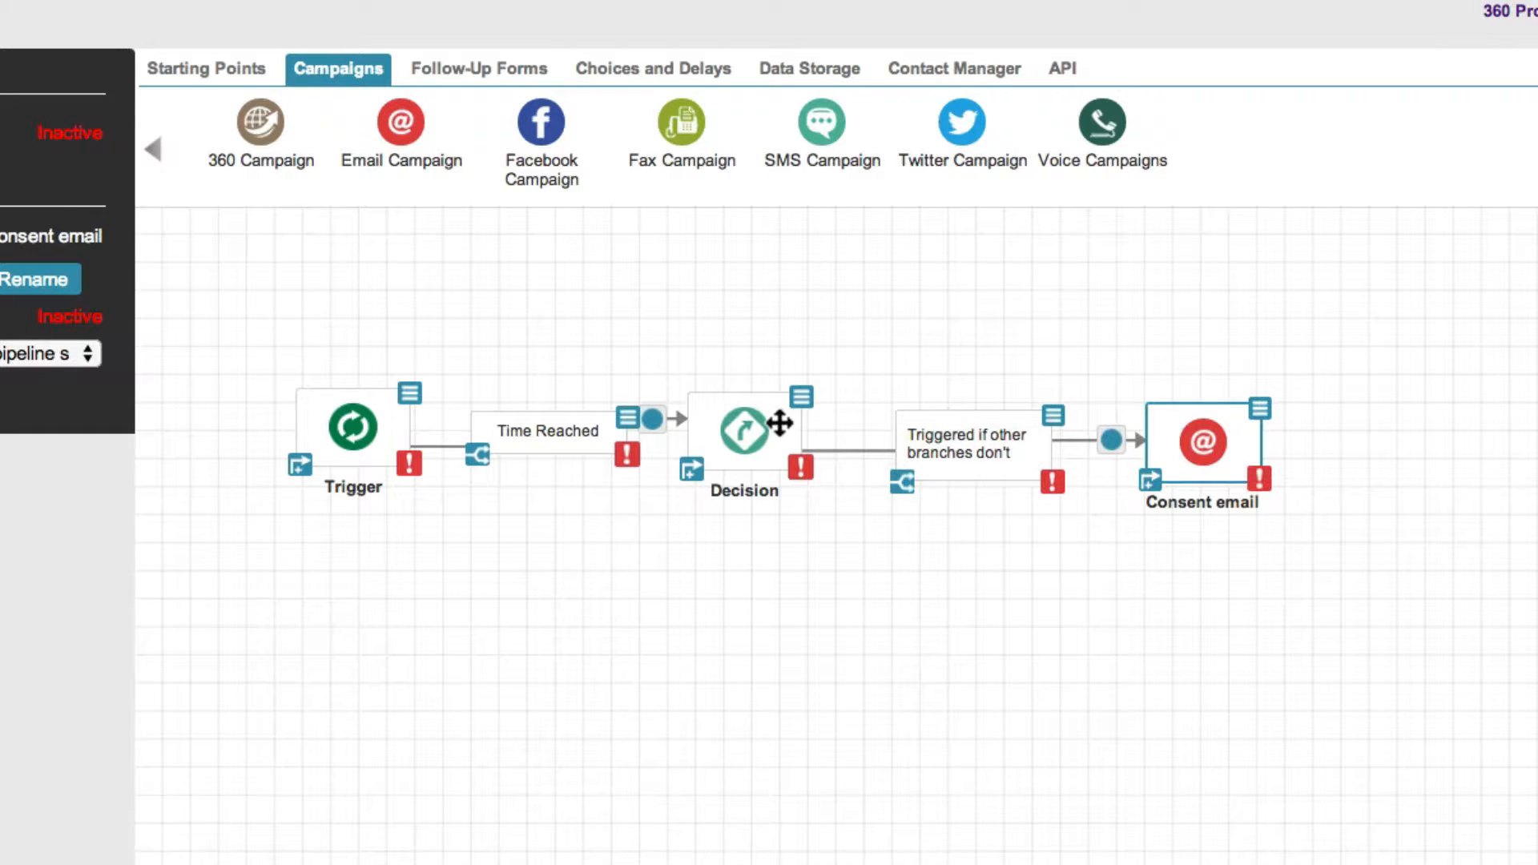
drag(780, 425, 817, 416)
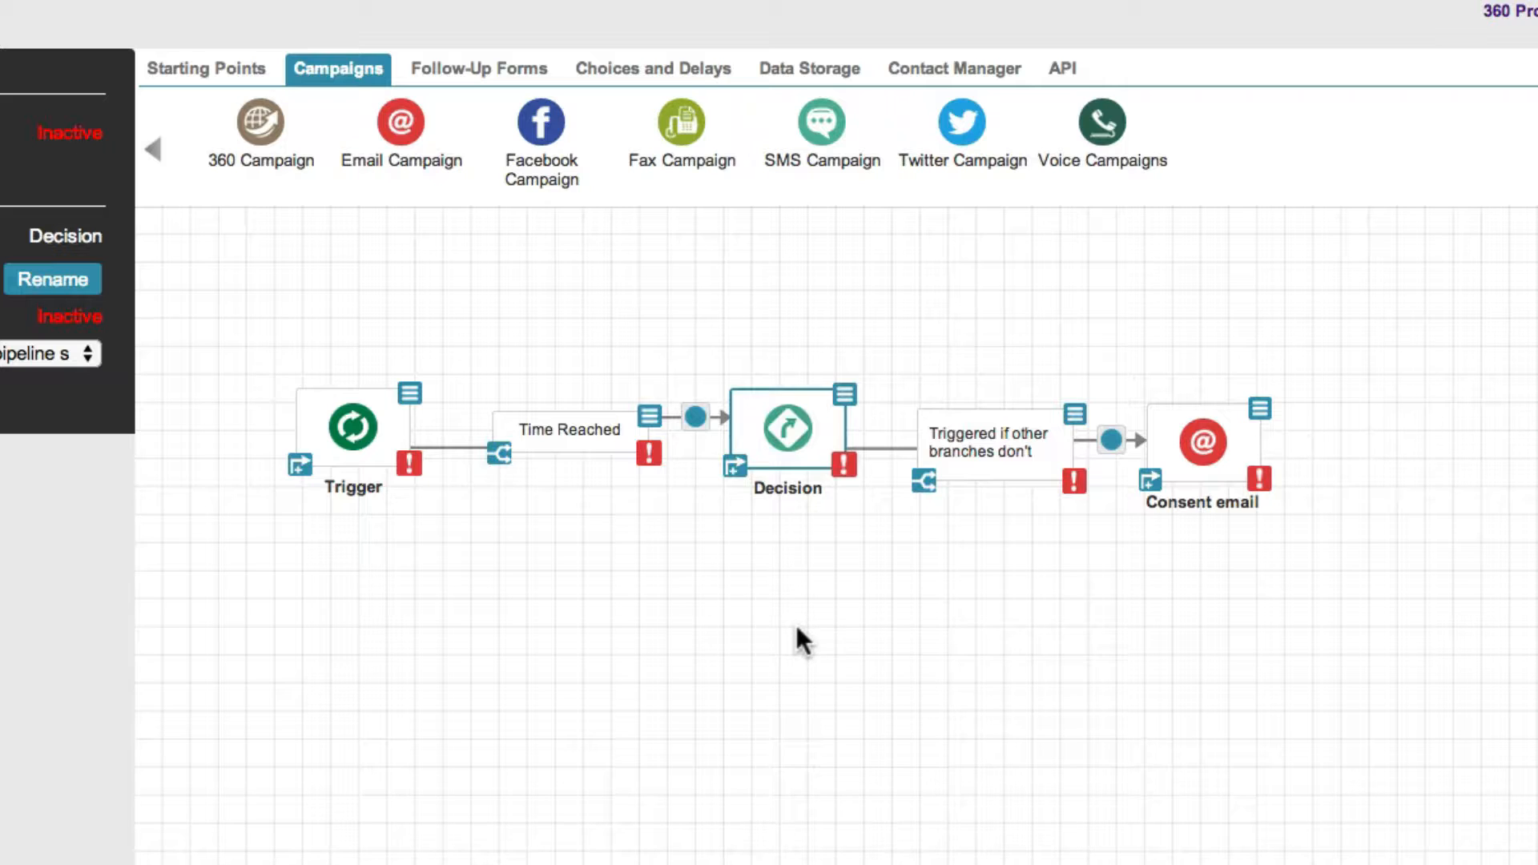
click(400, 423)
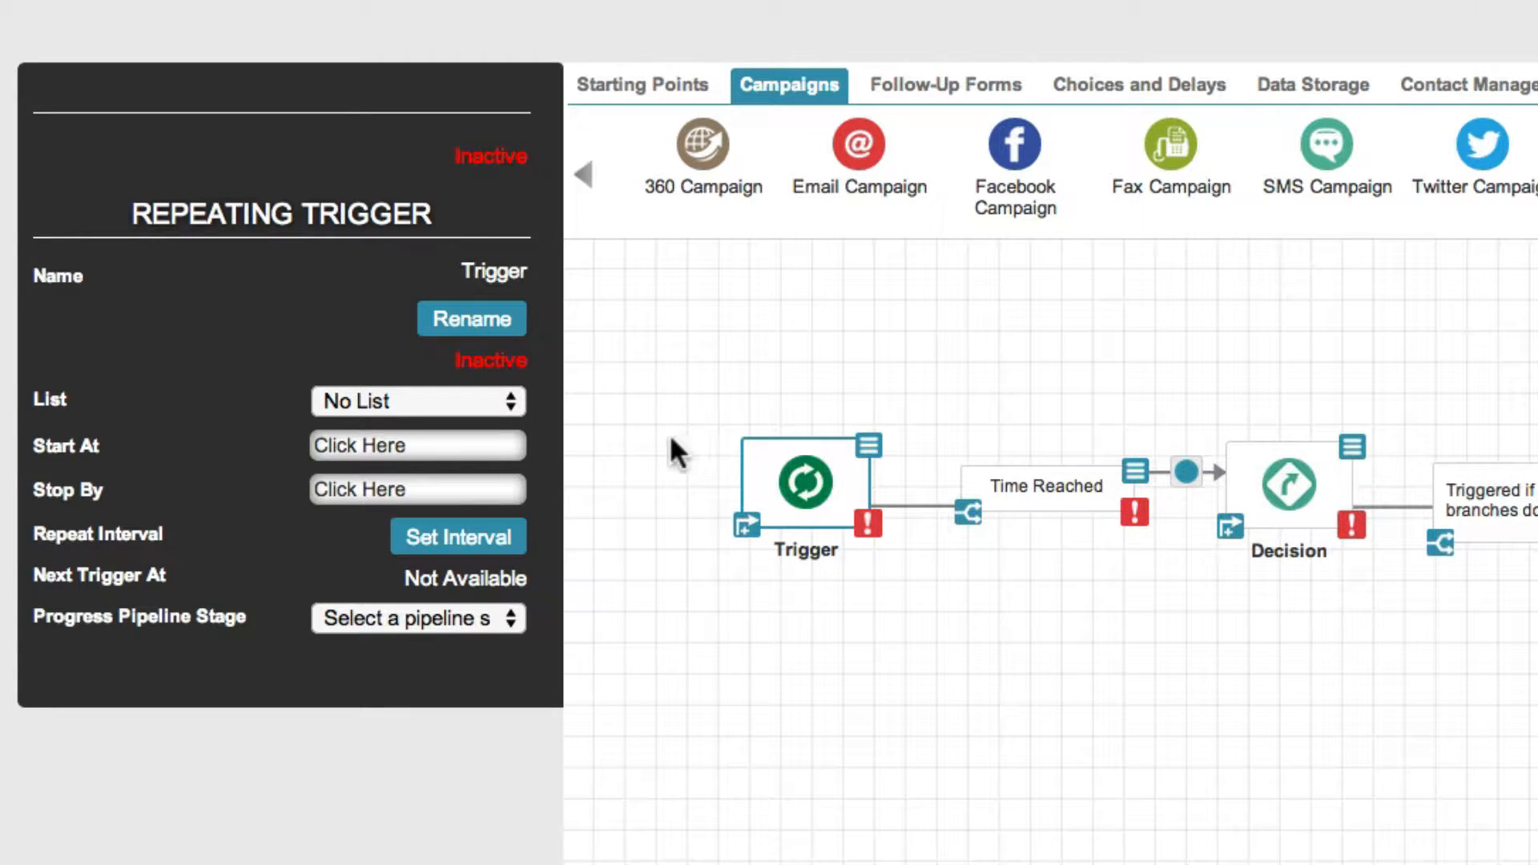
click(510, 402)
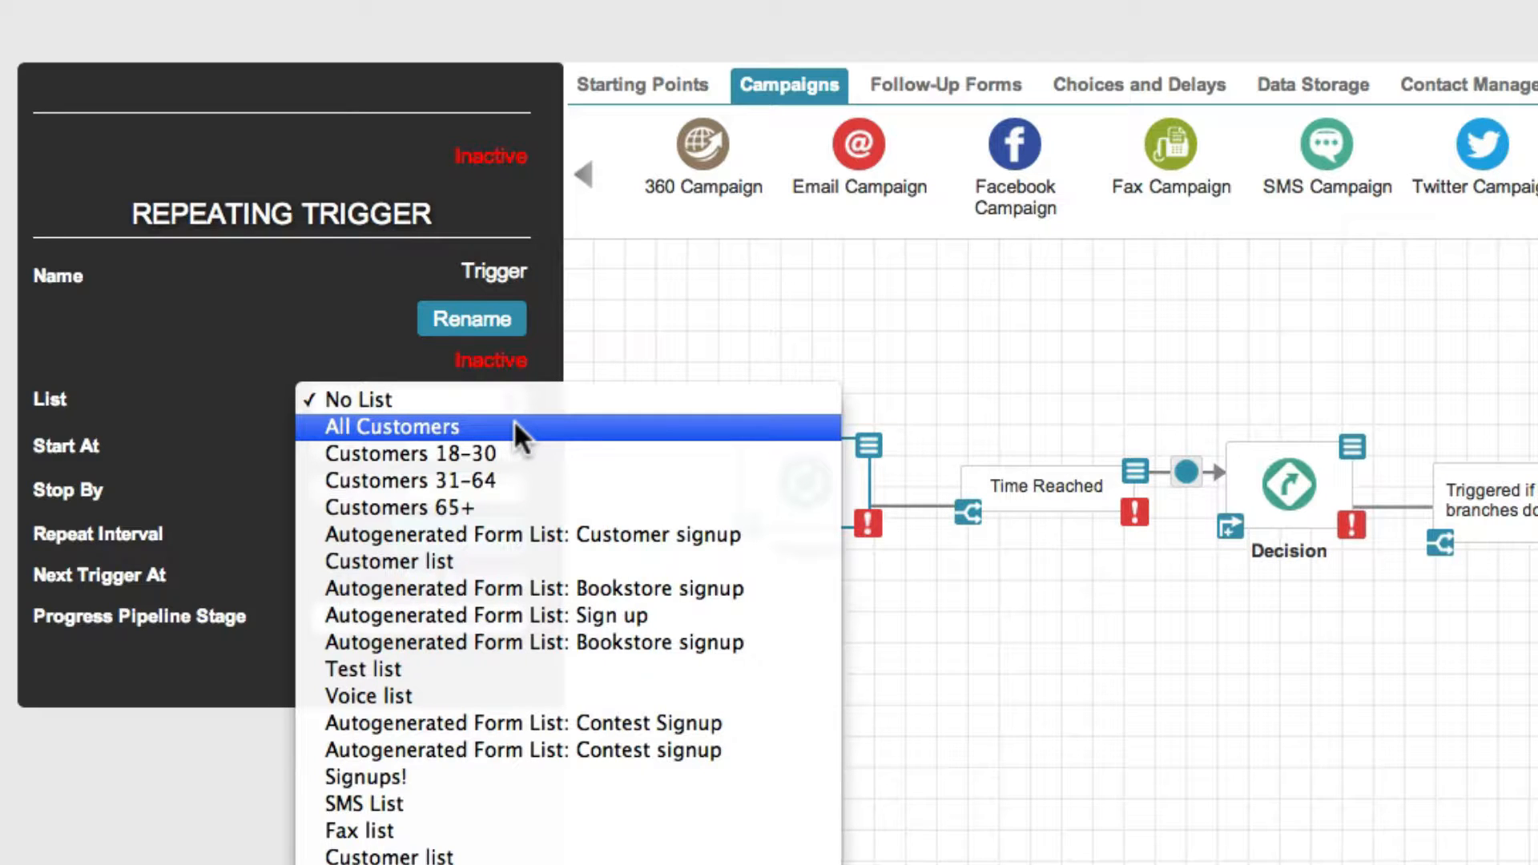
click(512, 426)
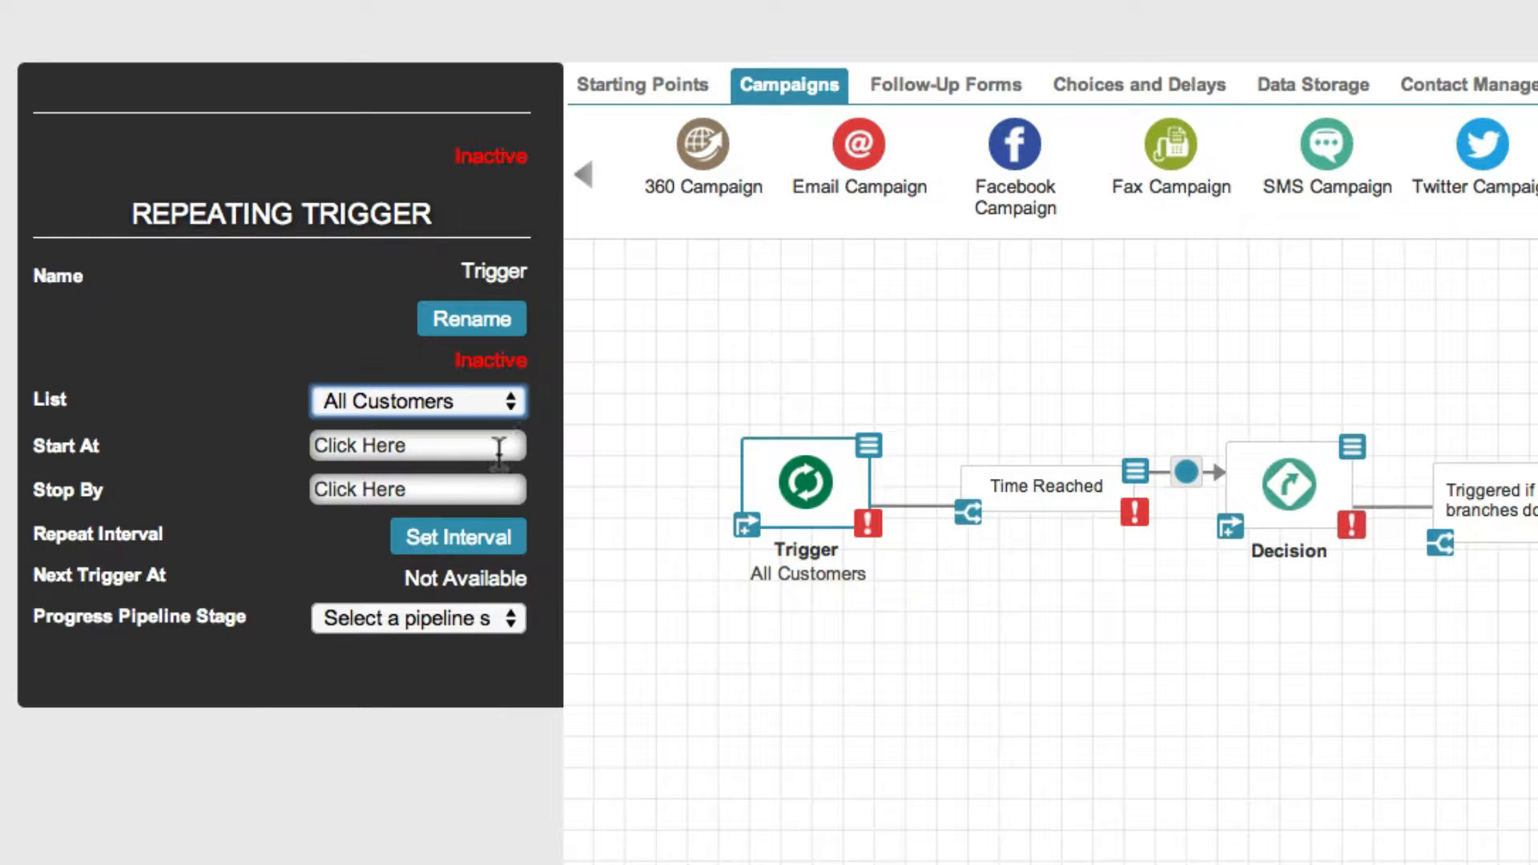
click(498, 447)
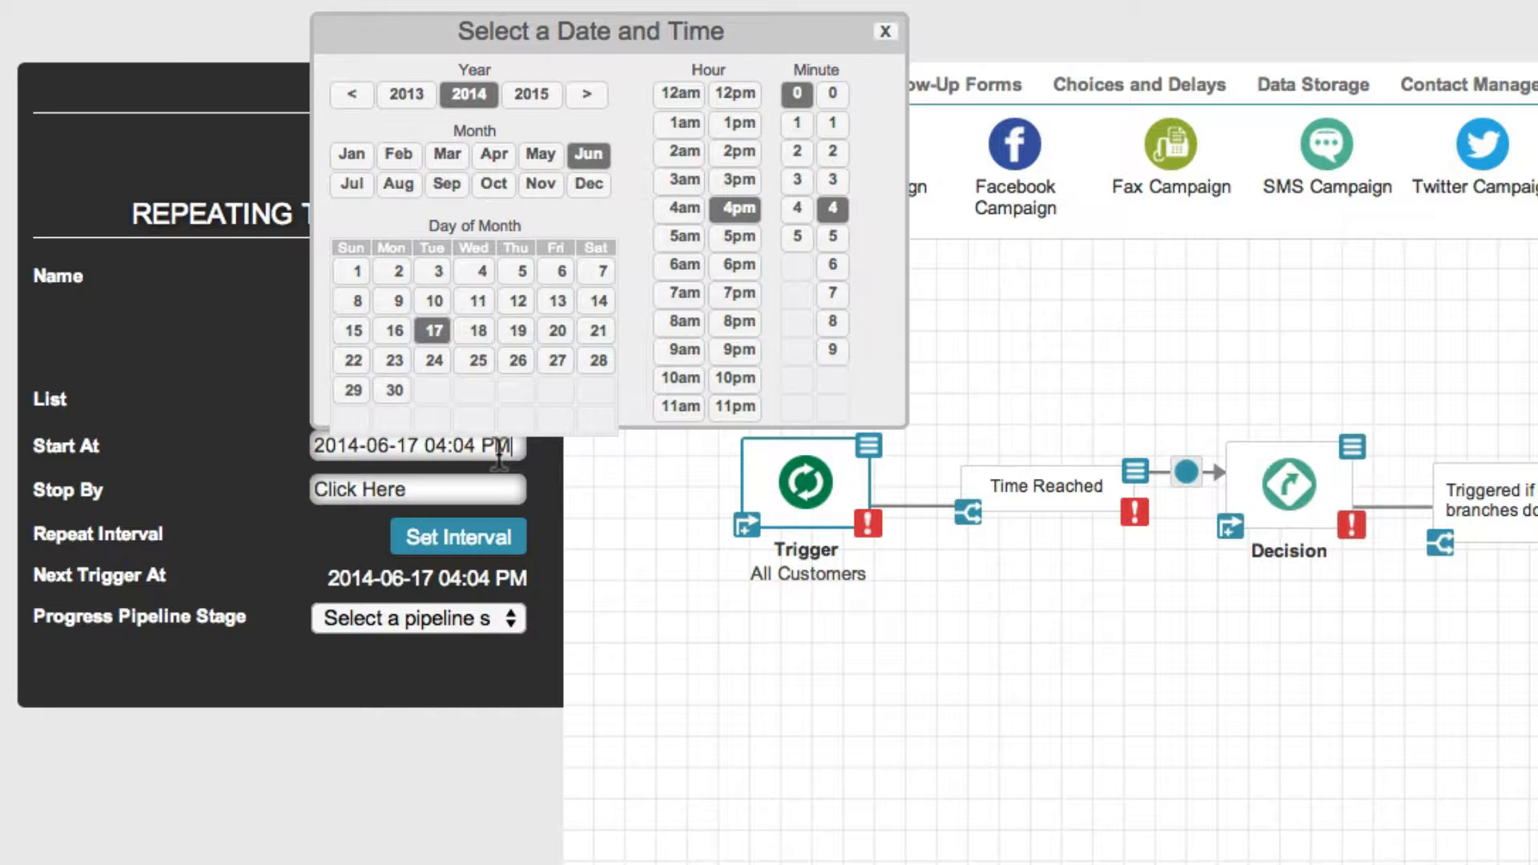
click(426, 359)
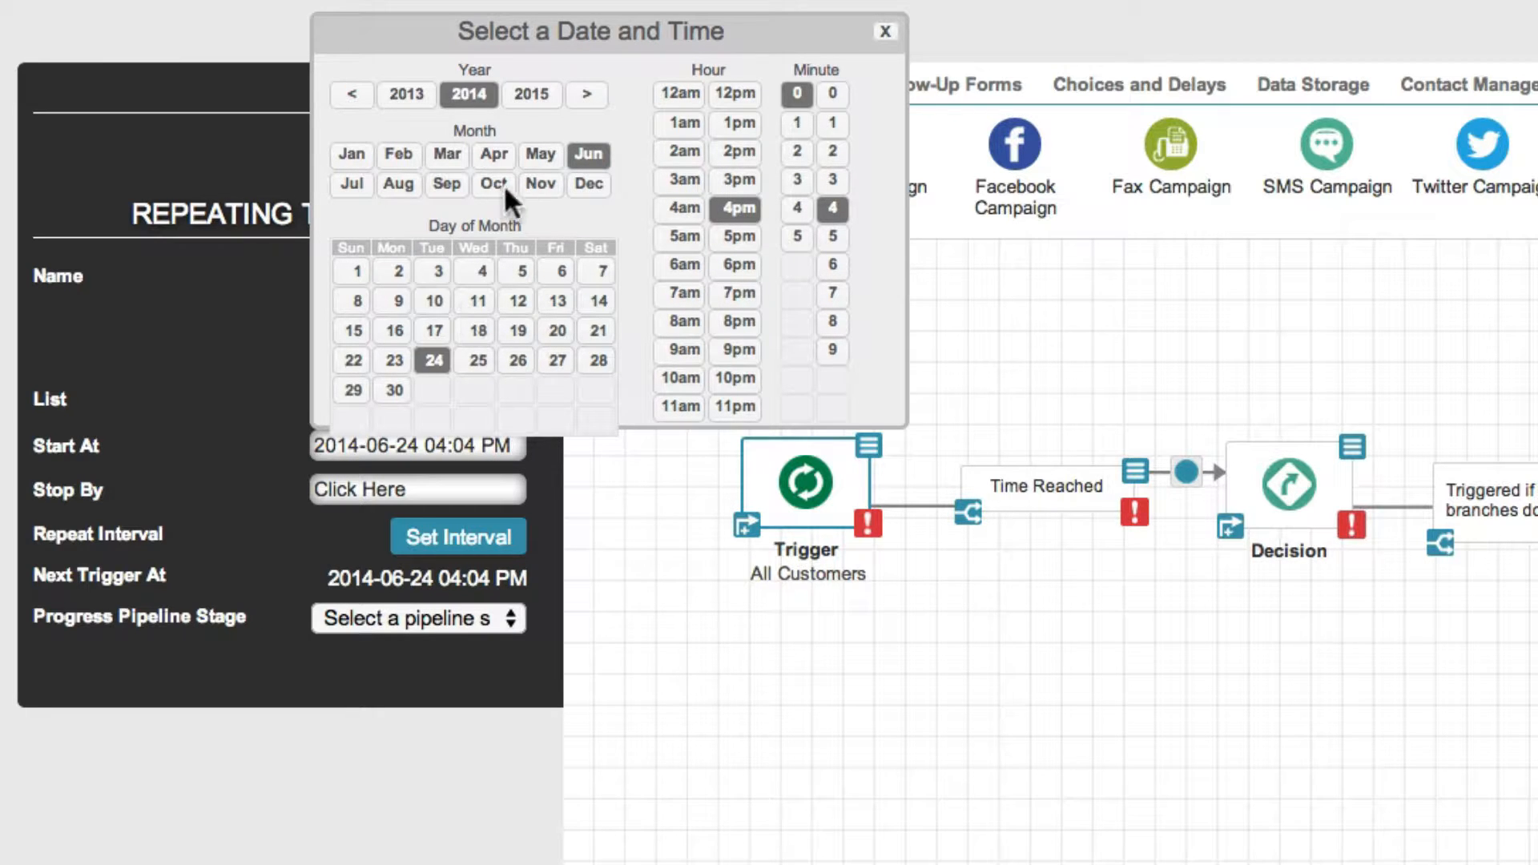
click(833, 93)
click(882, 33)
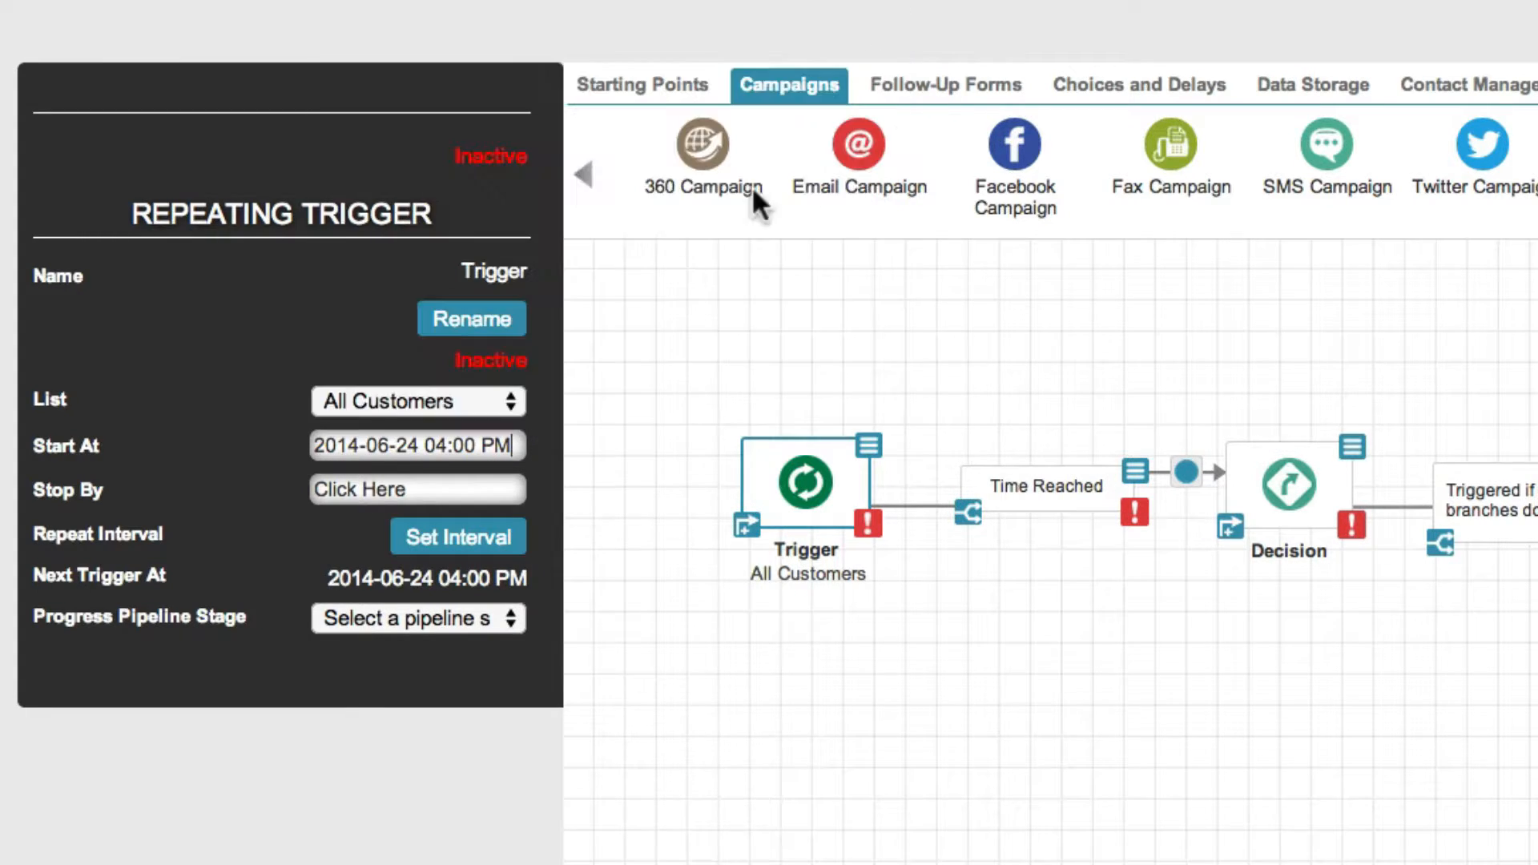
click(431, 490)
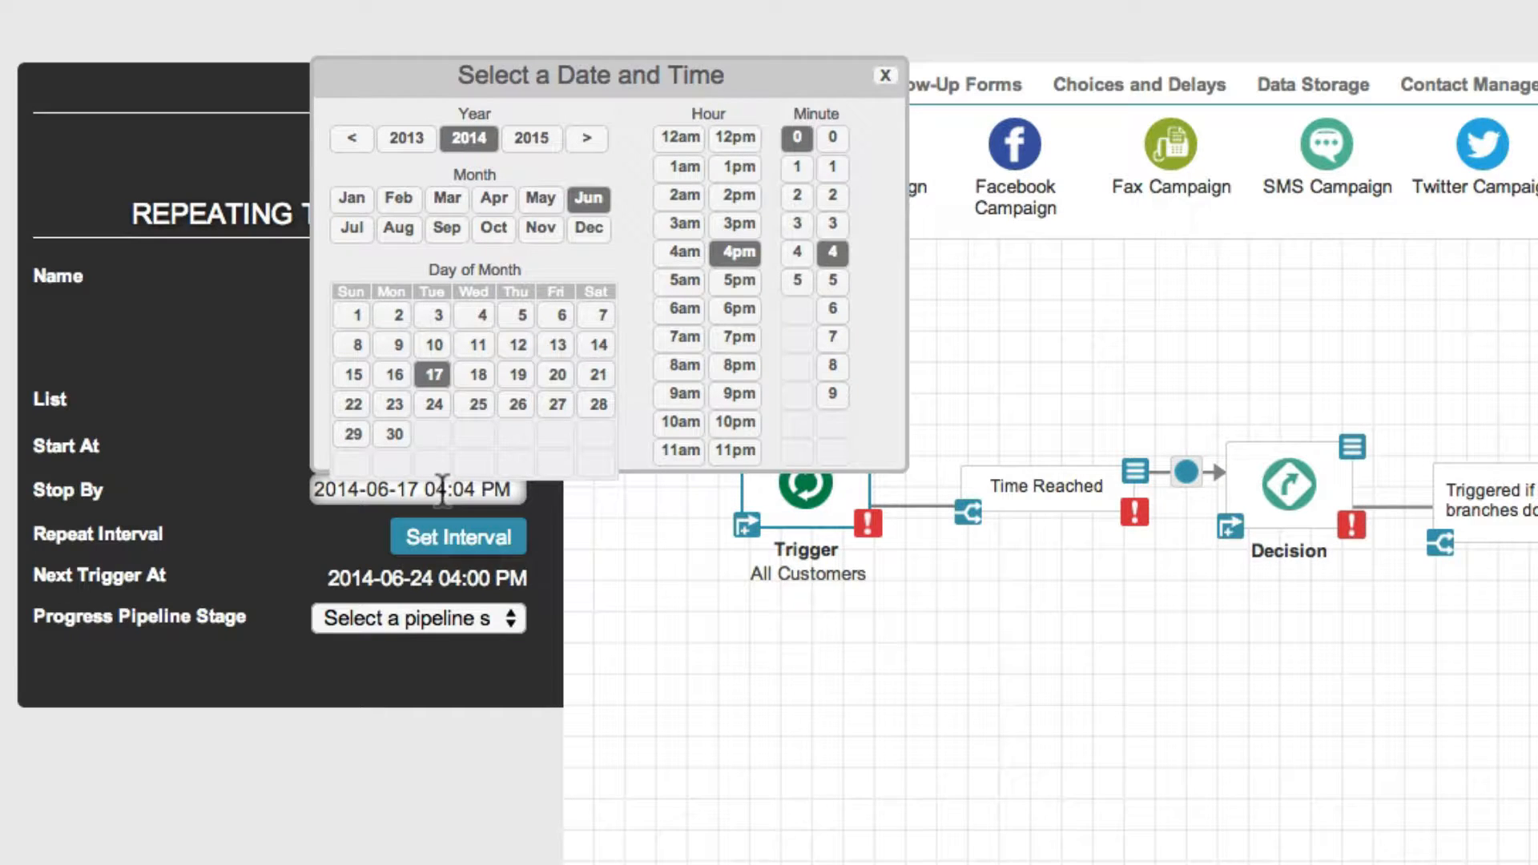
click(584, 136)
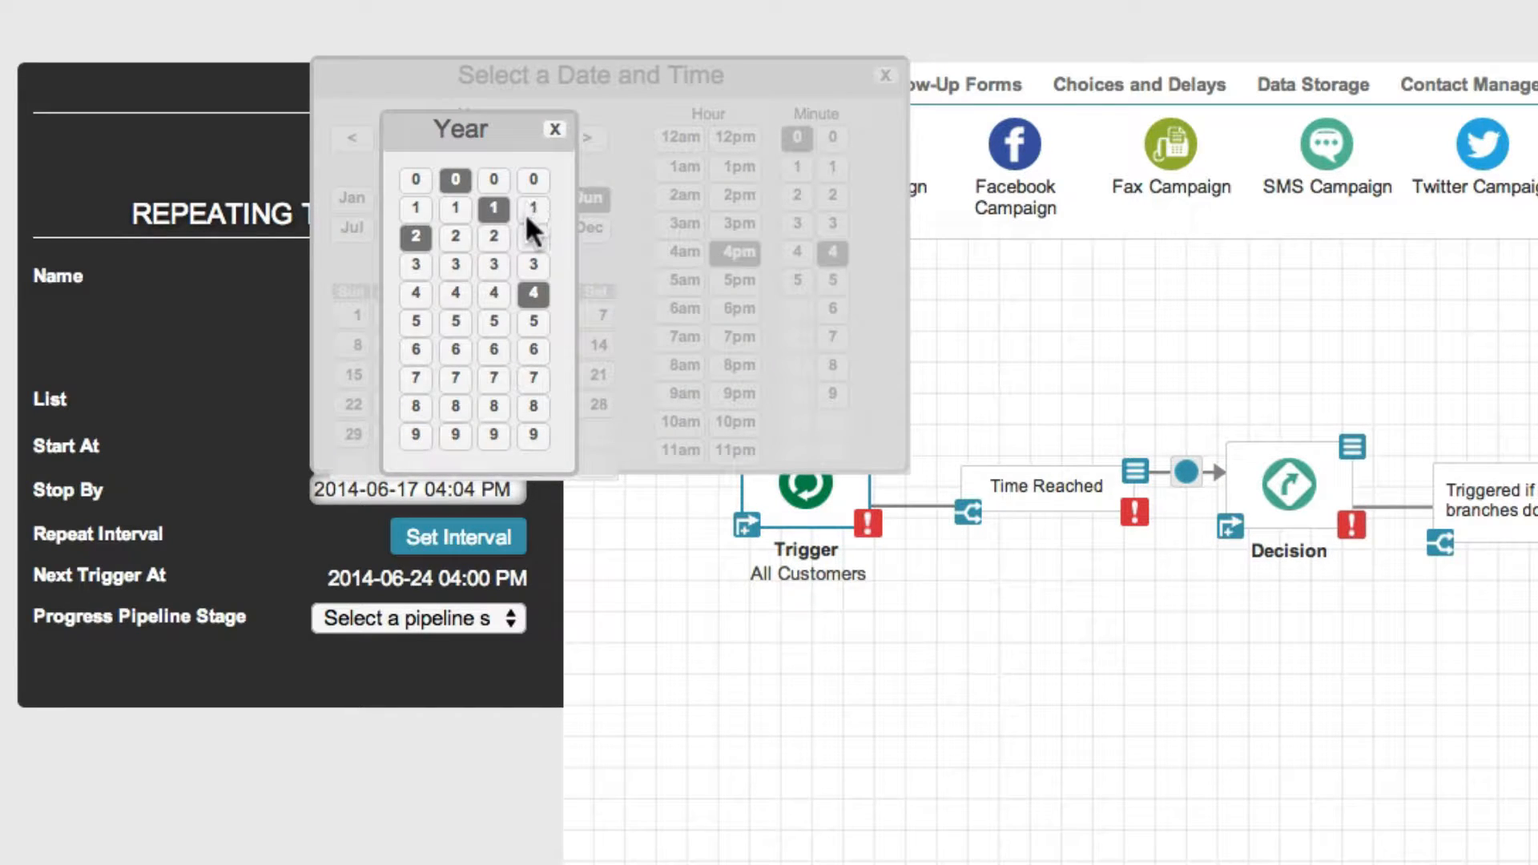
click(533, 350)
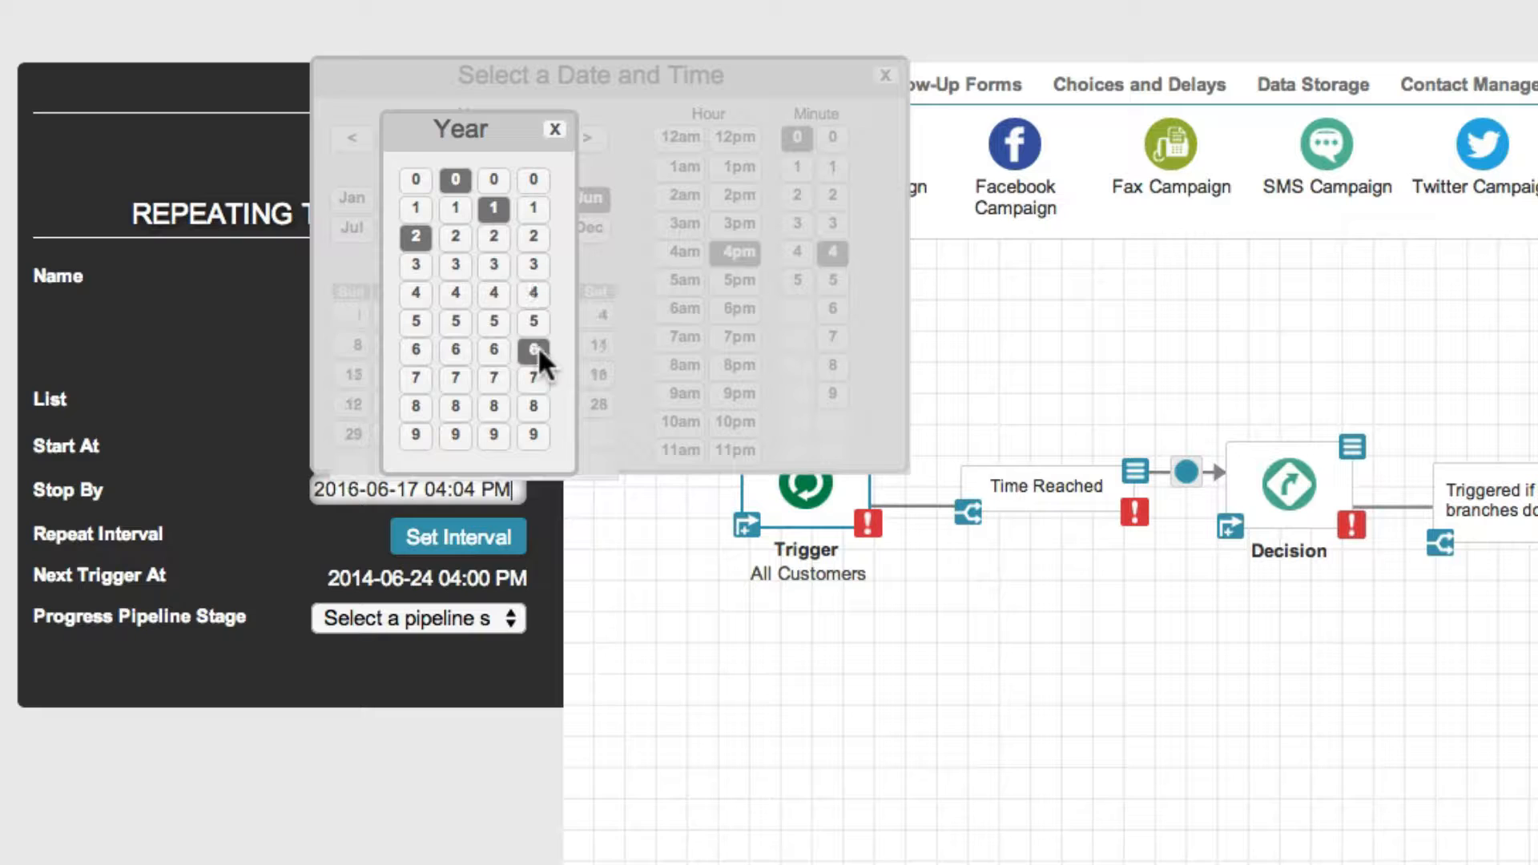
click(553, 128)
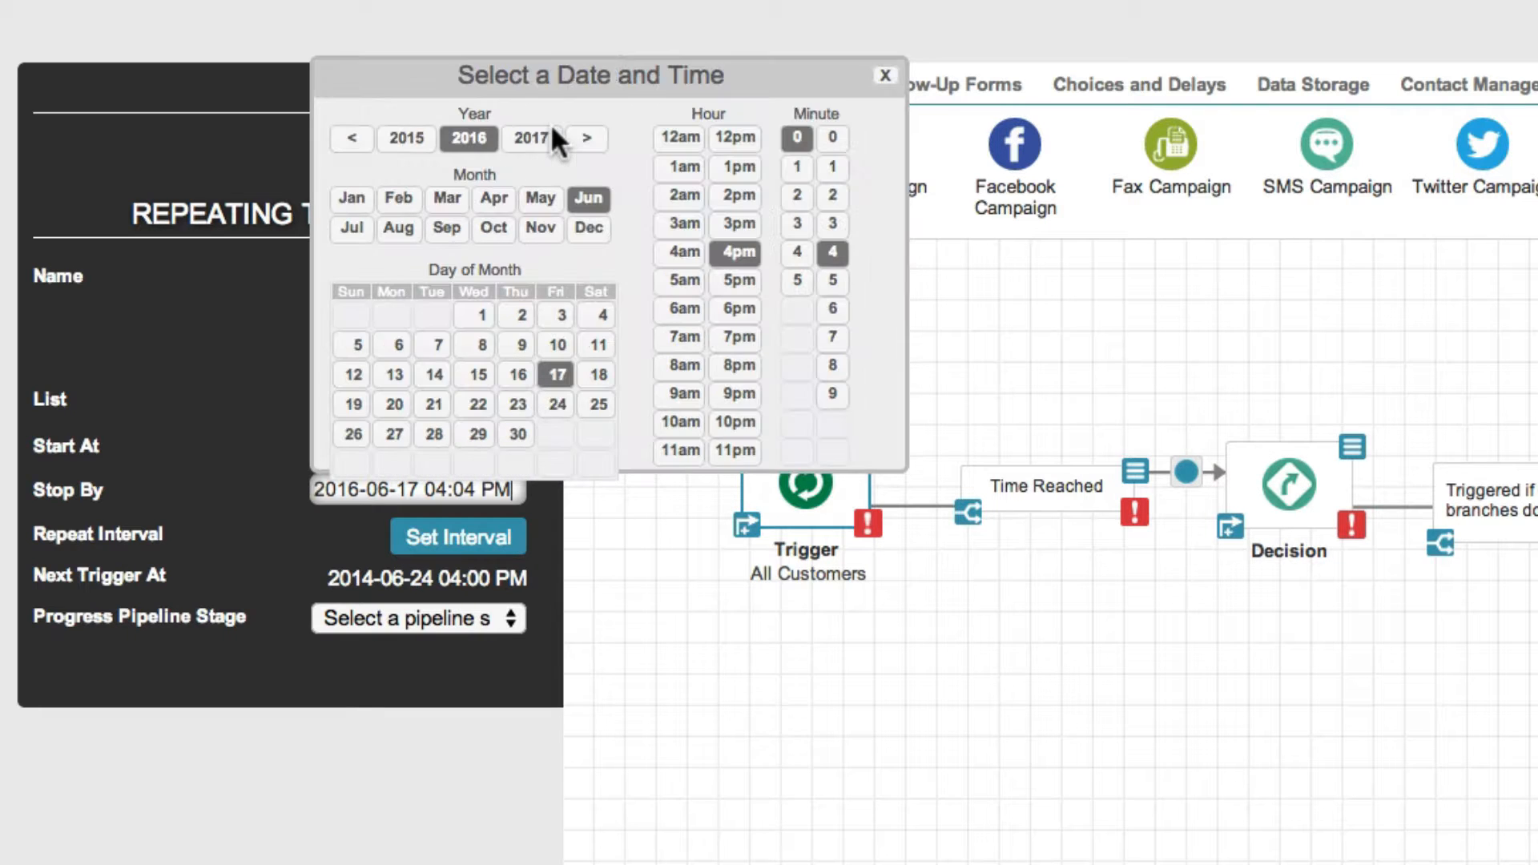
click(831, 136)
click(883, 76)
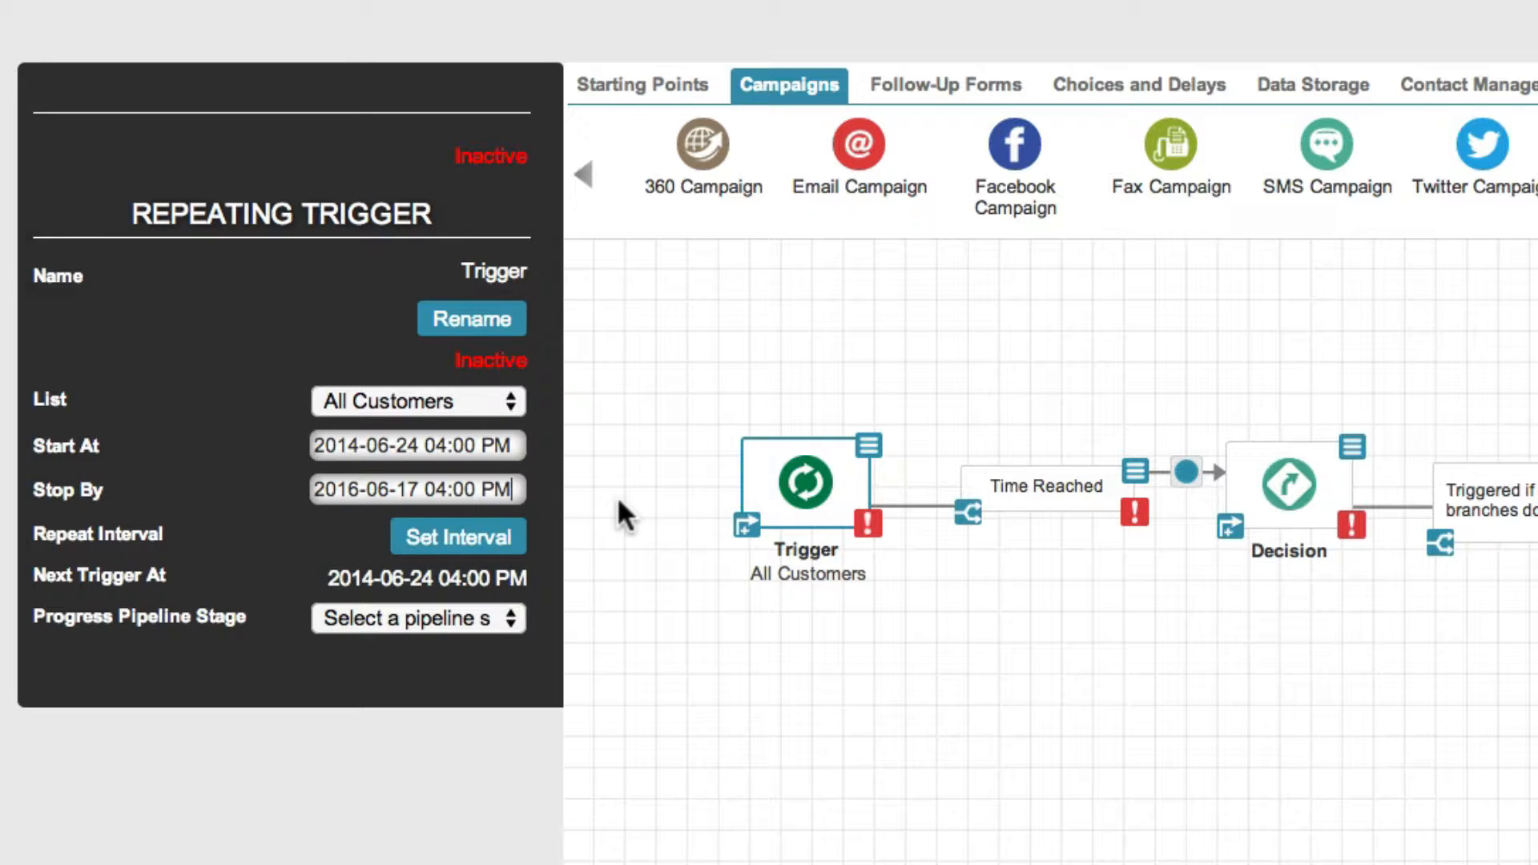
- Set the trigger's repeat interval to a Fixed schedule of 2 months and save it
click(513, 540)
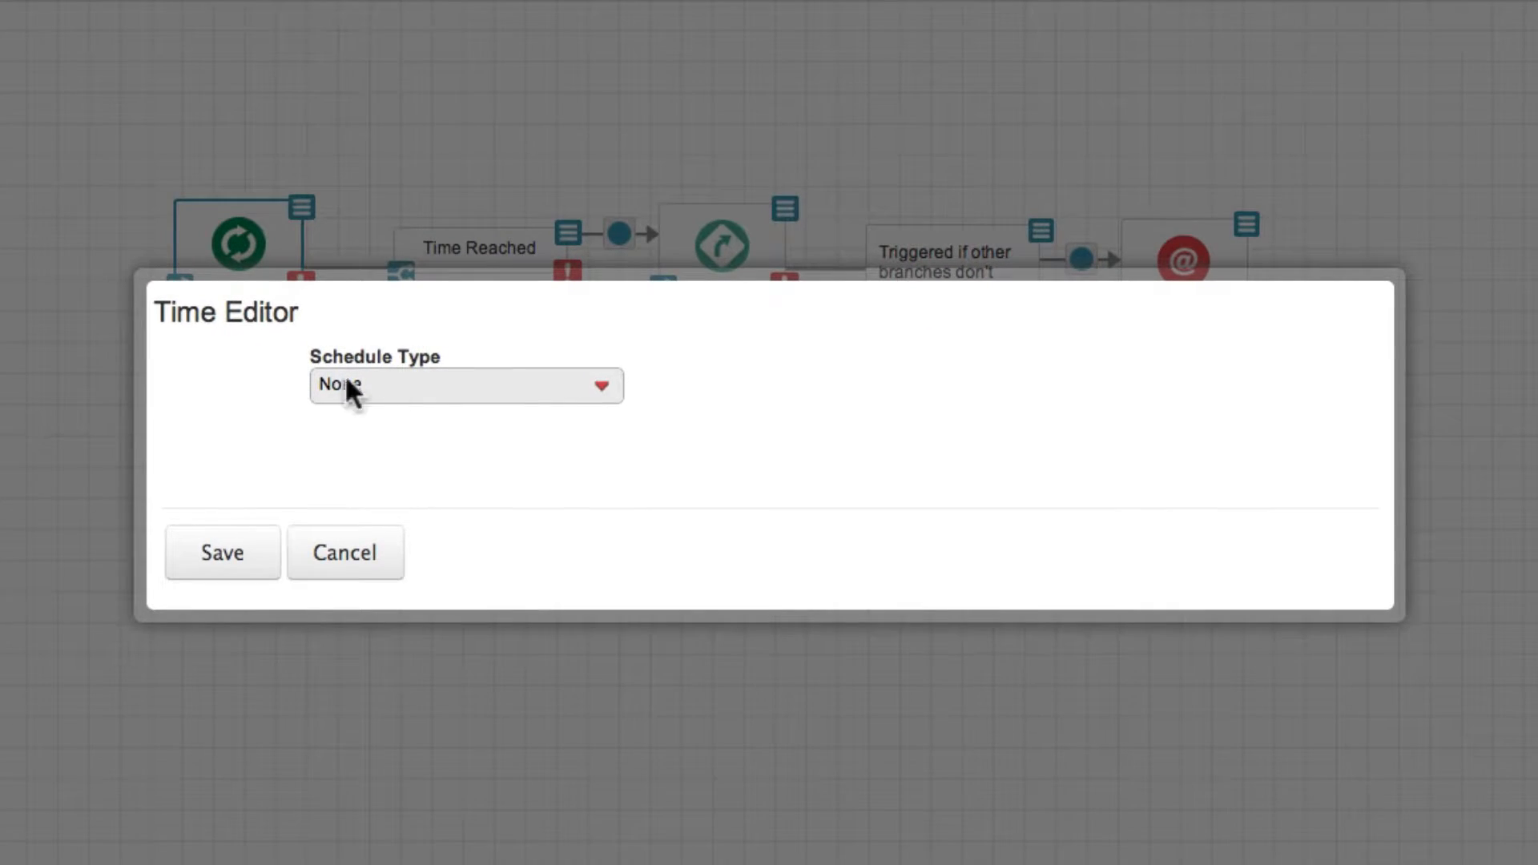
click(610, 377)
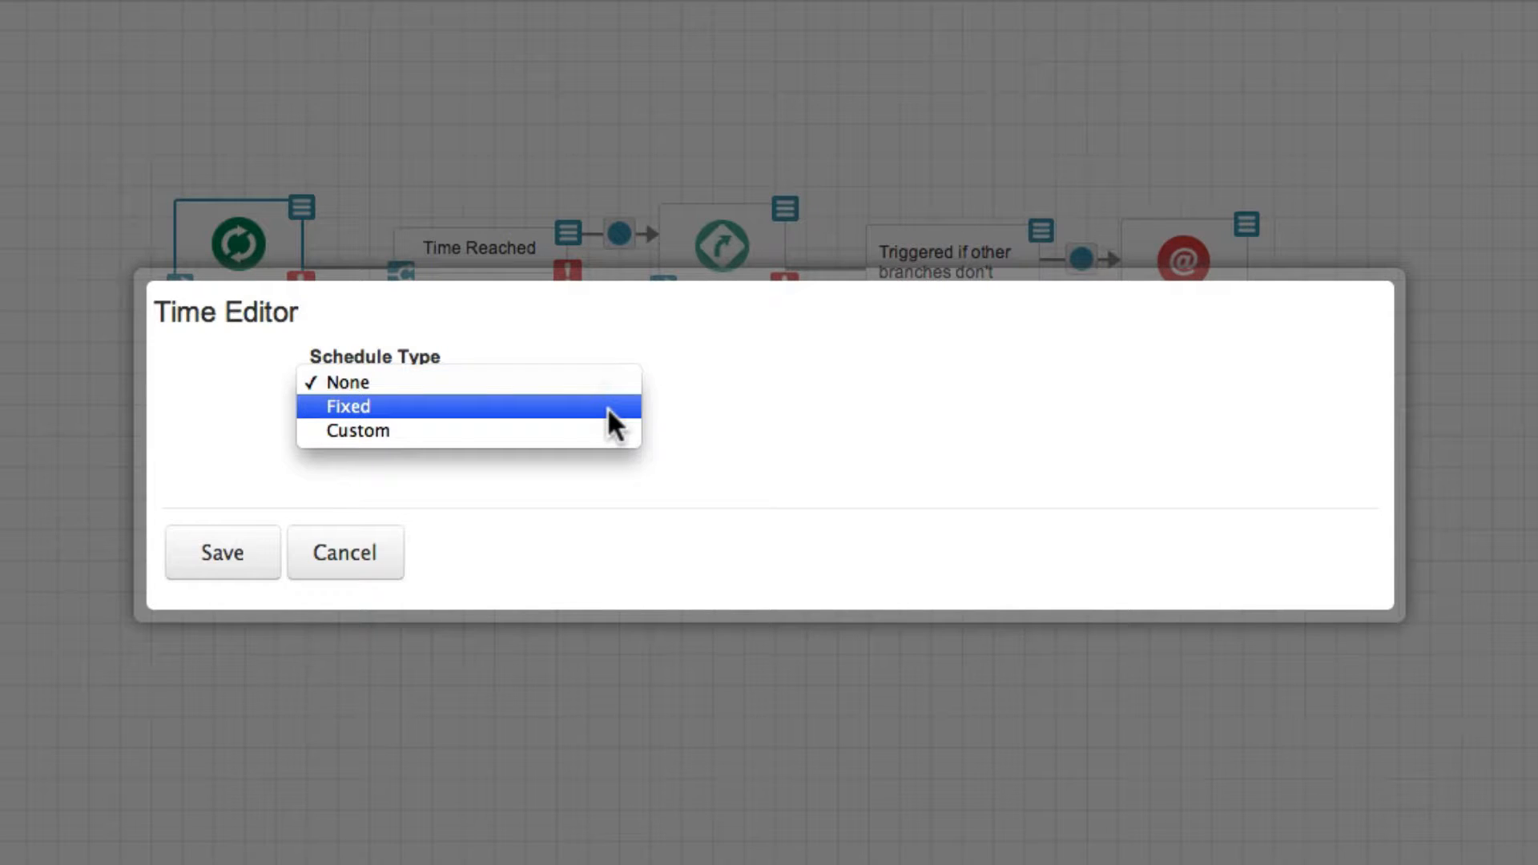
click(609, 408)
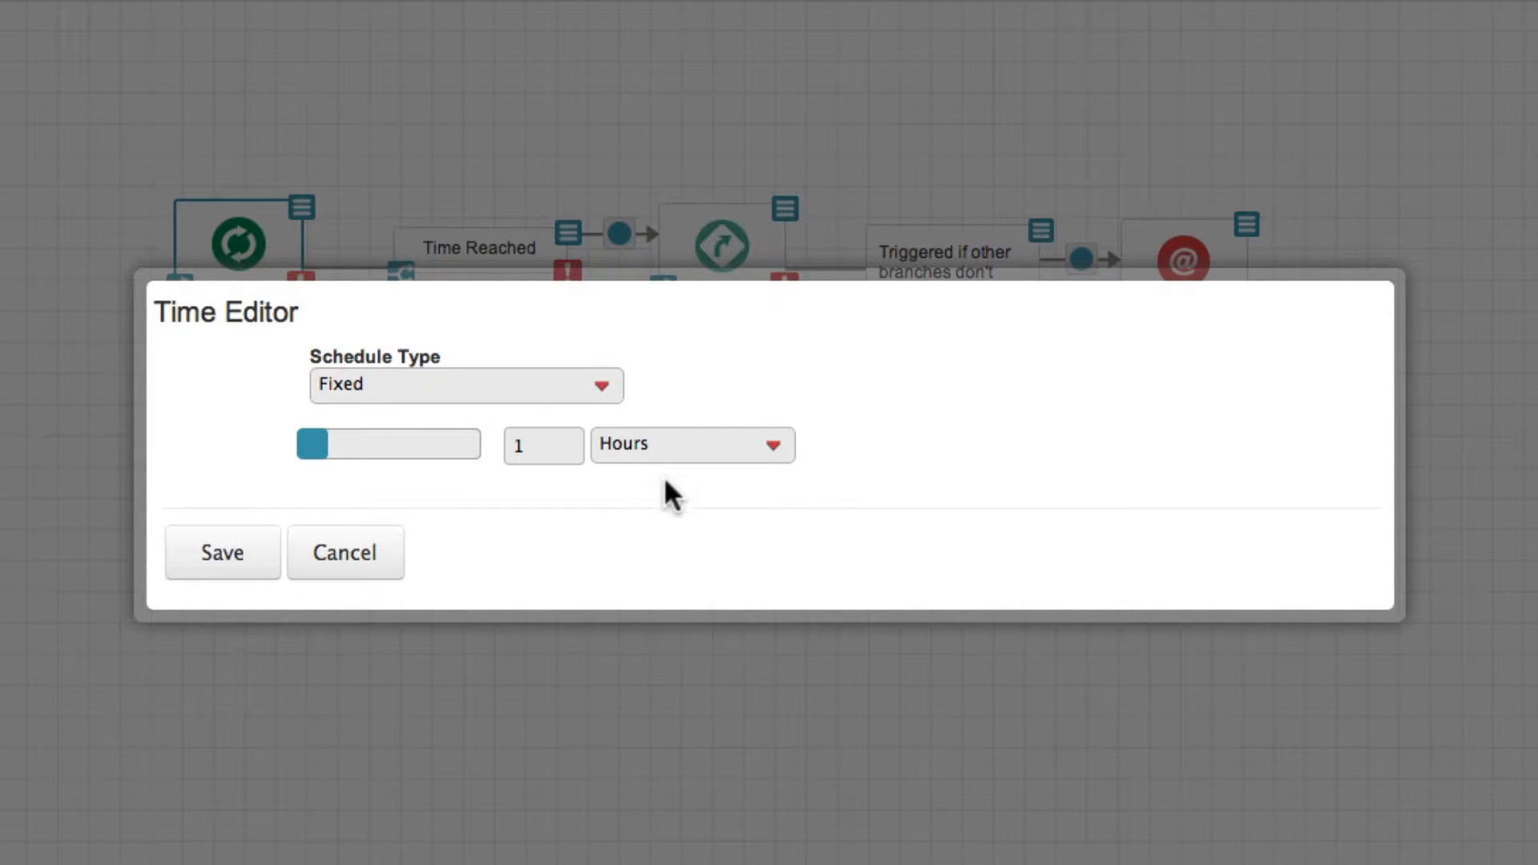
click(662, 458)
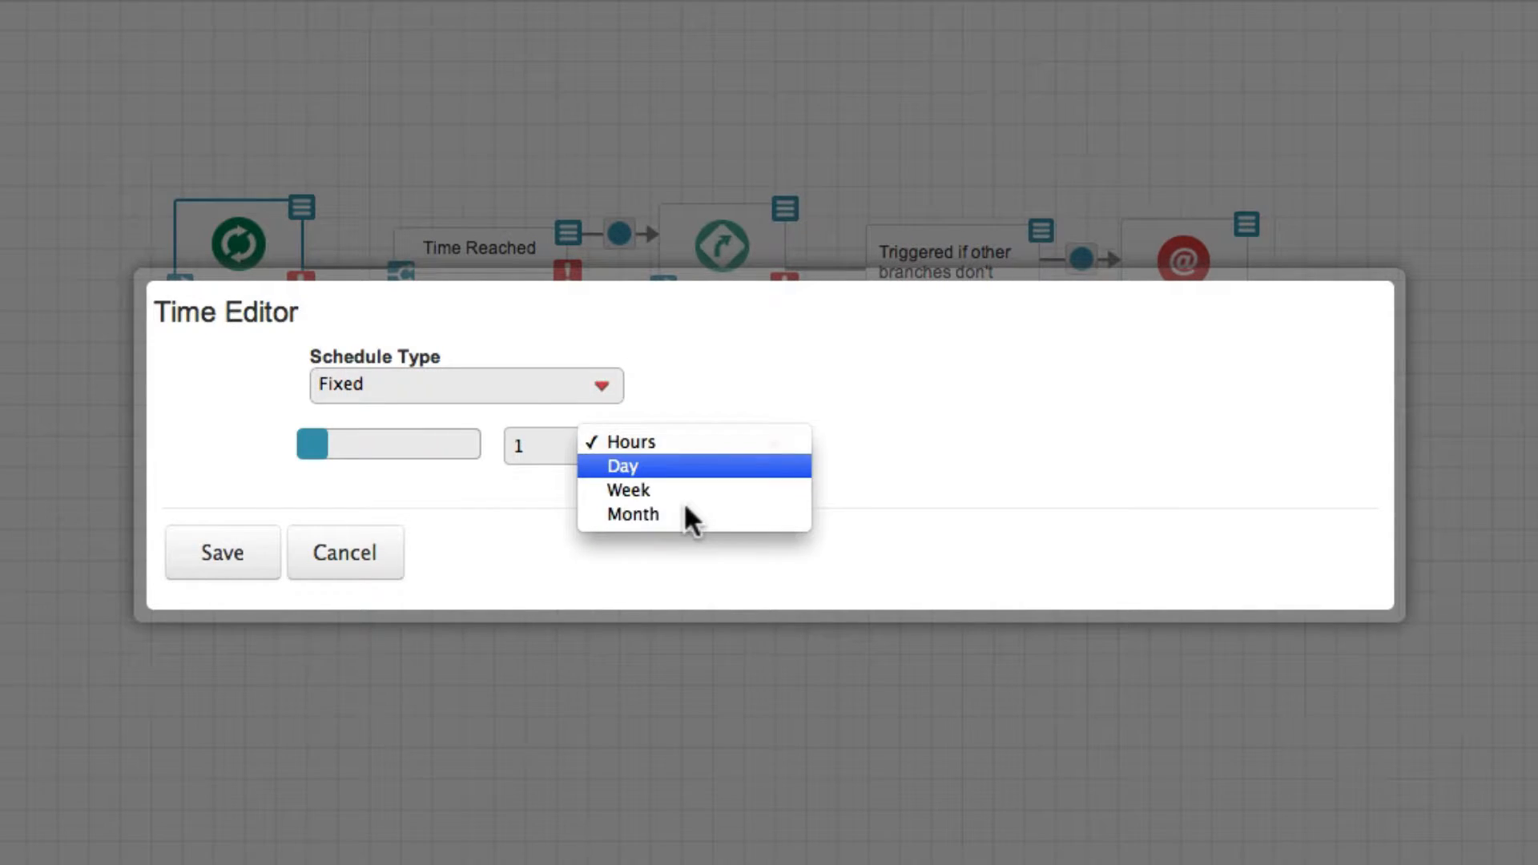
click(553, 449)
key(BackSpace)
text(2)
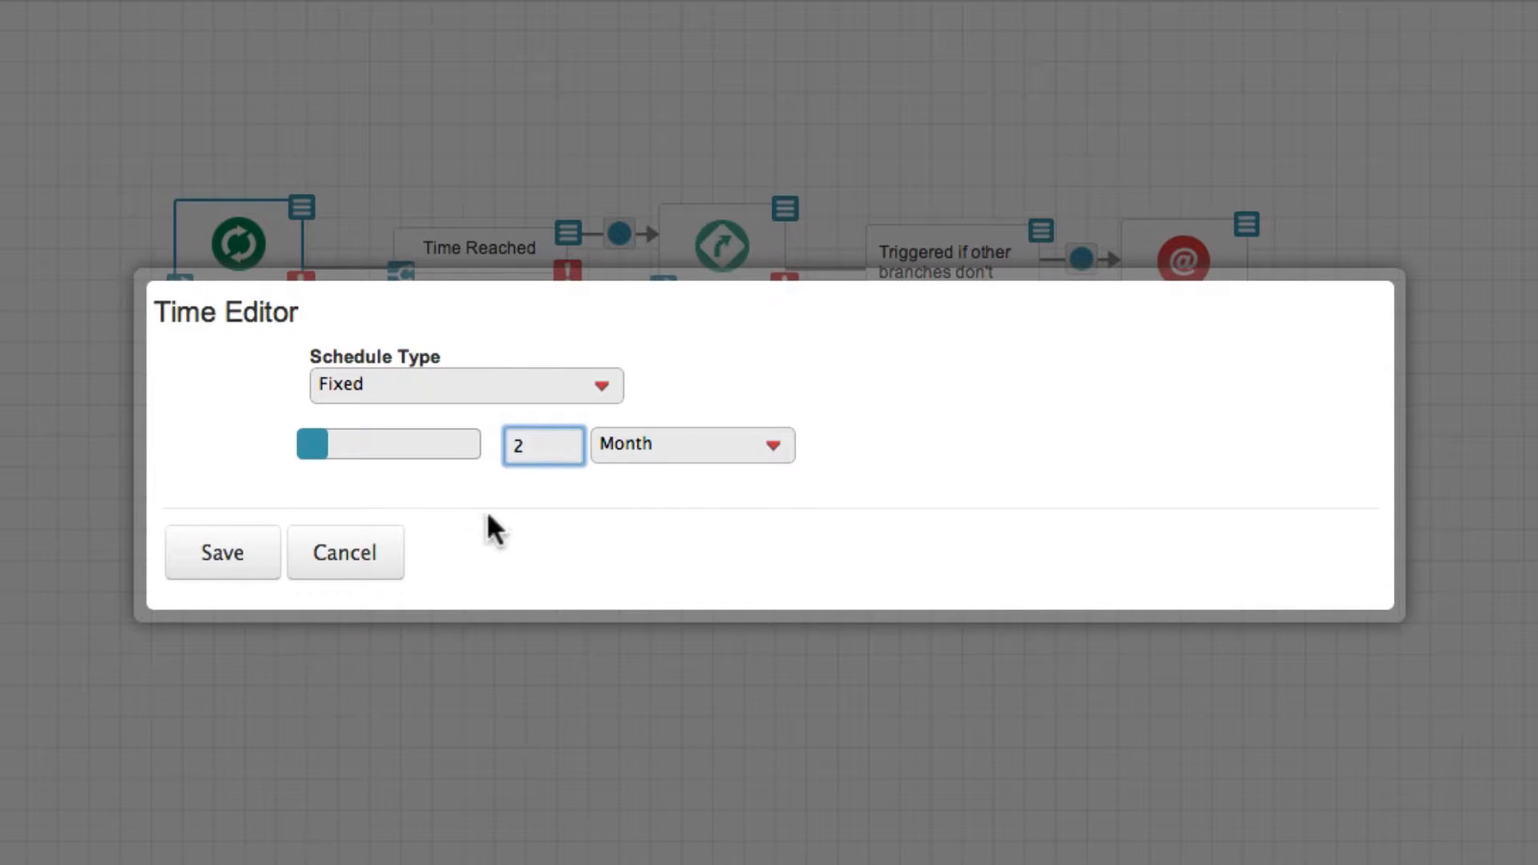
click(256, 555)
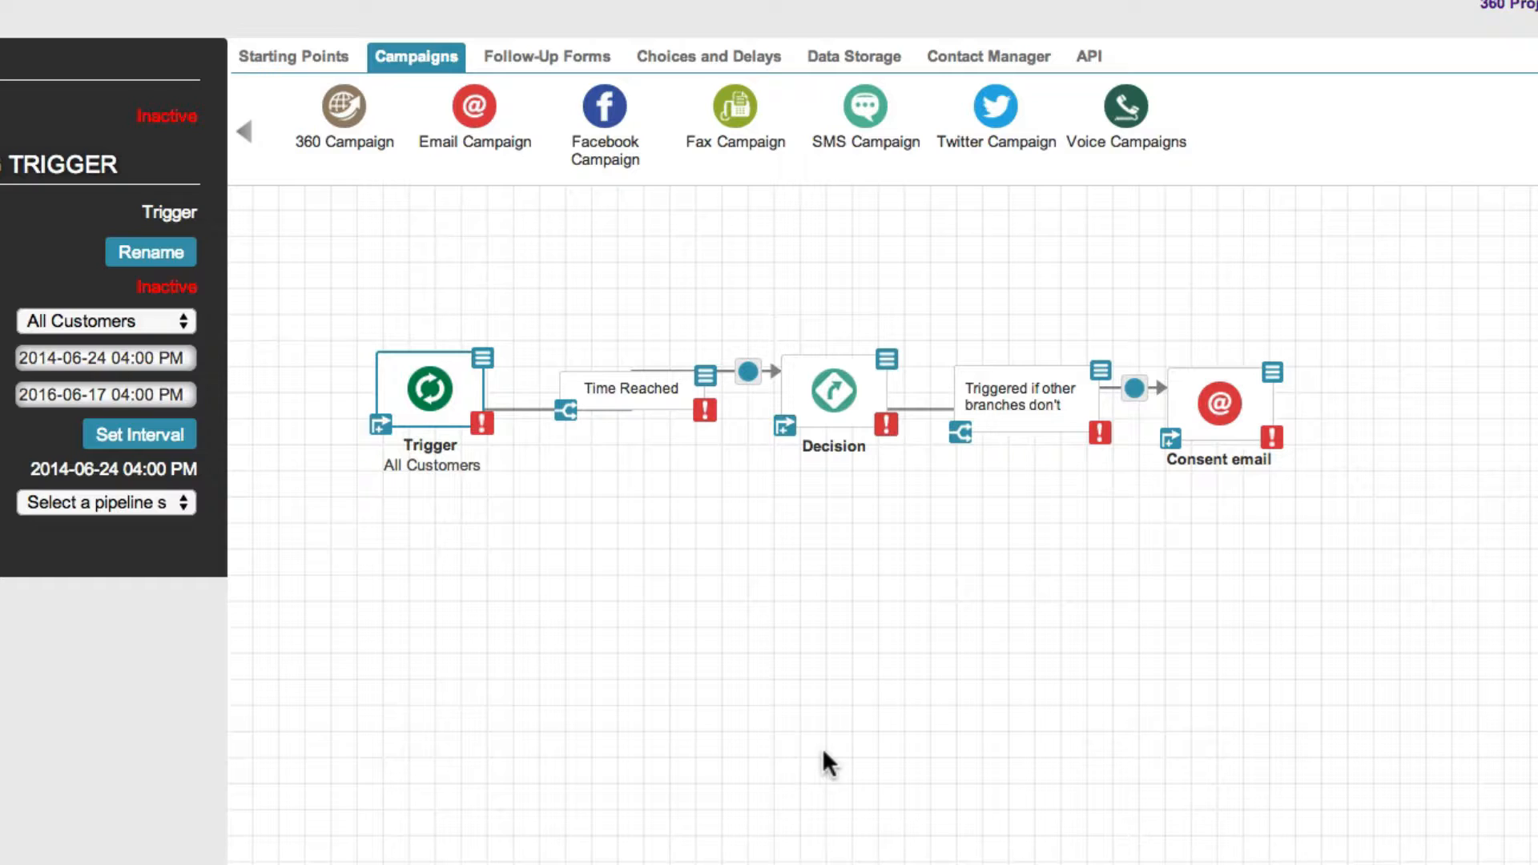
- In the branch between Decision and Consent email, build a decision query on the Contact data source, Time data type and email_optin field
click(1019, 437)
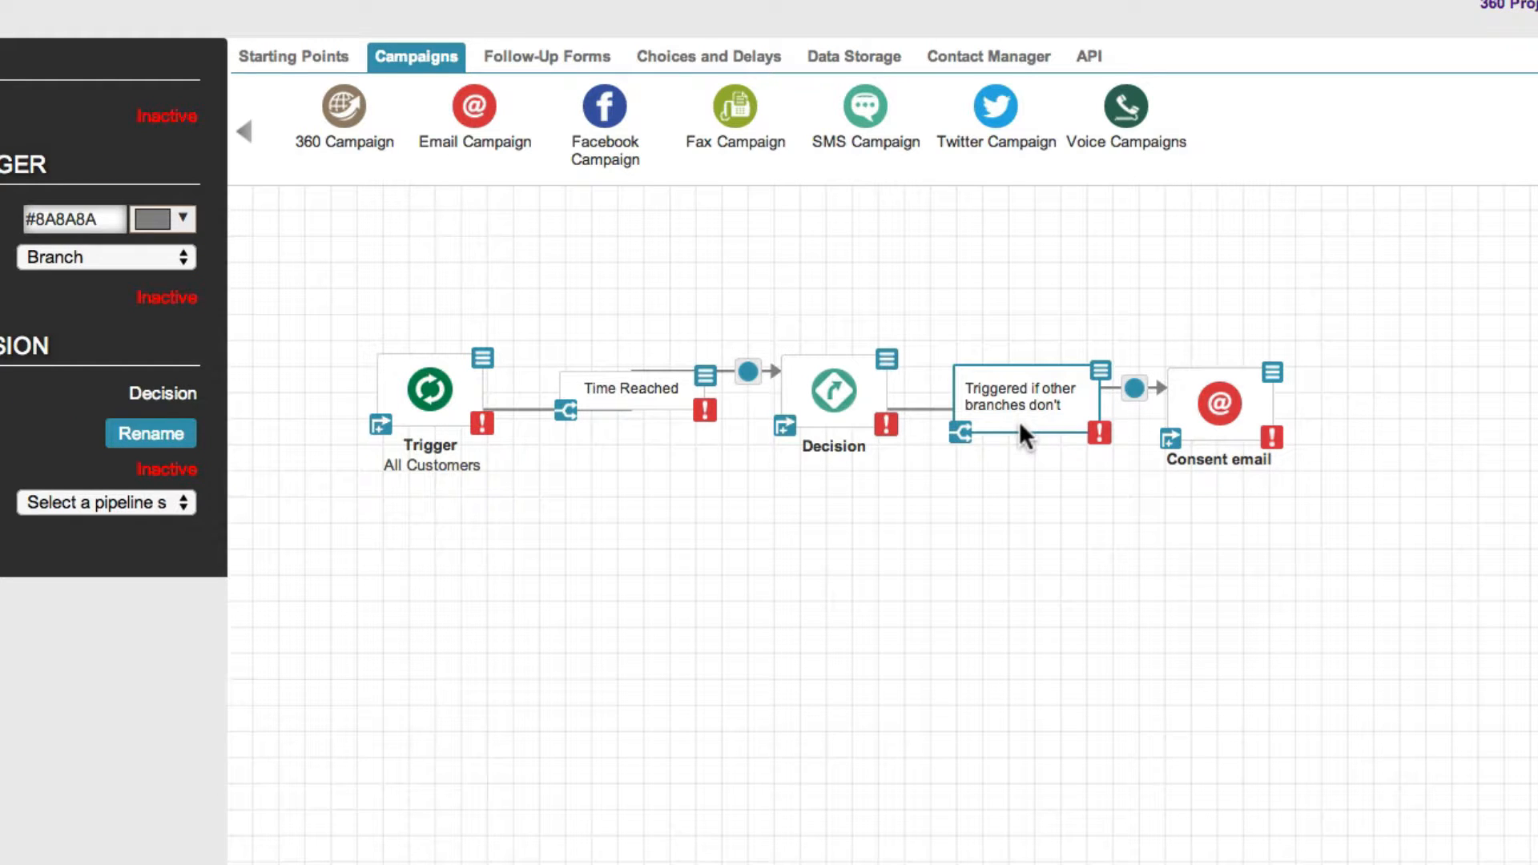
click(1101, 372)
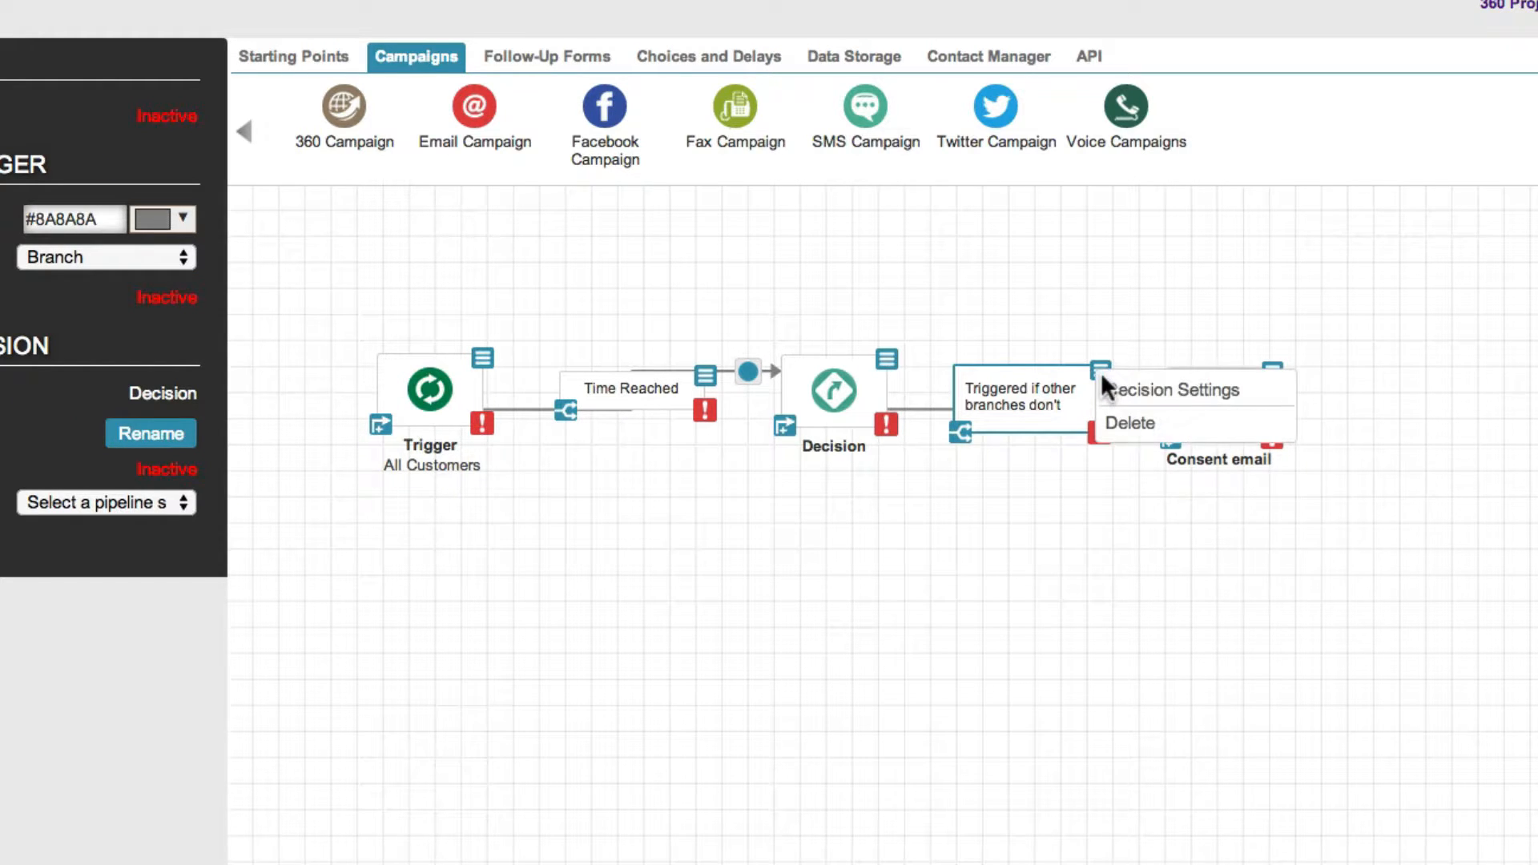
click(1138, 404)
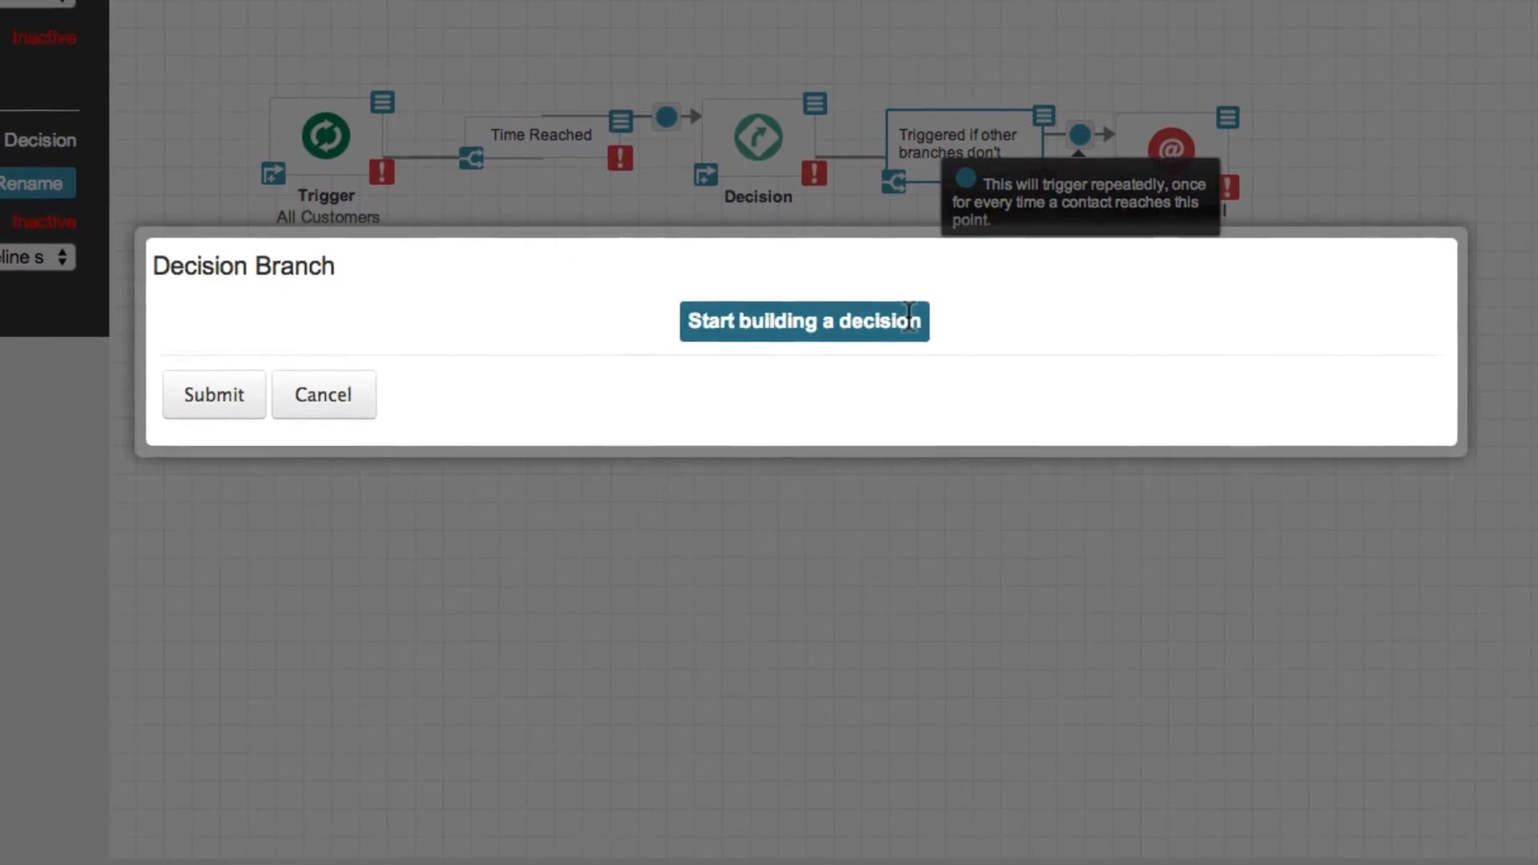
click(937, 563)
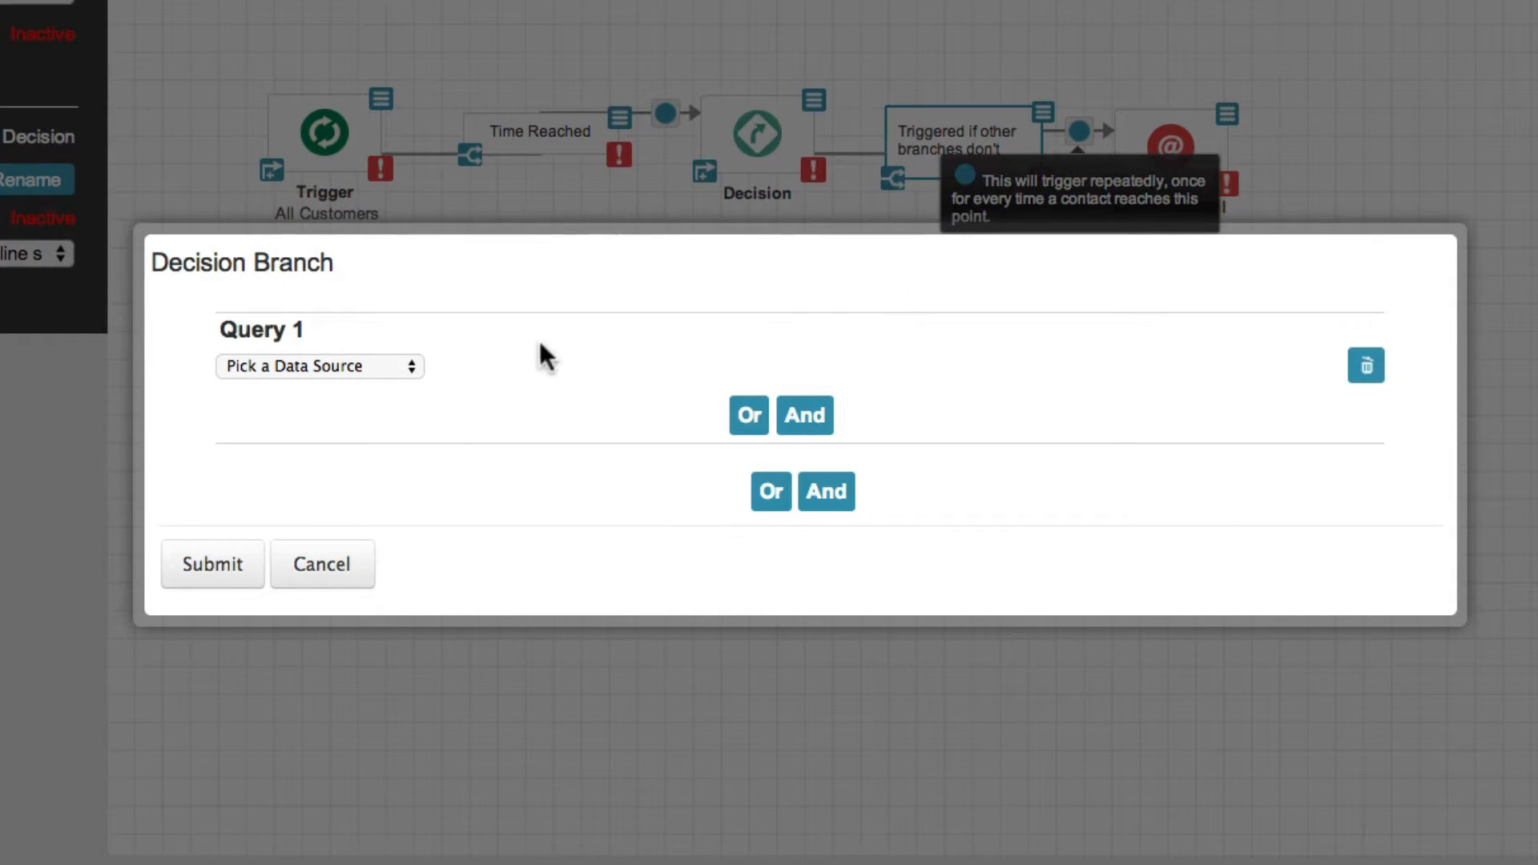
click(383, 360)
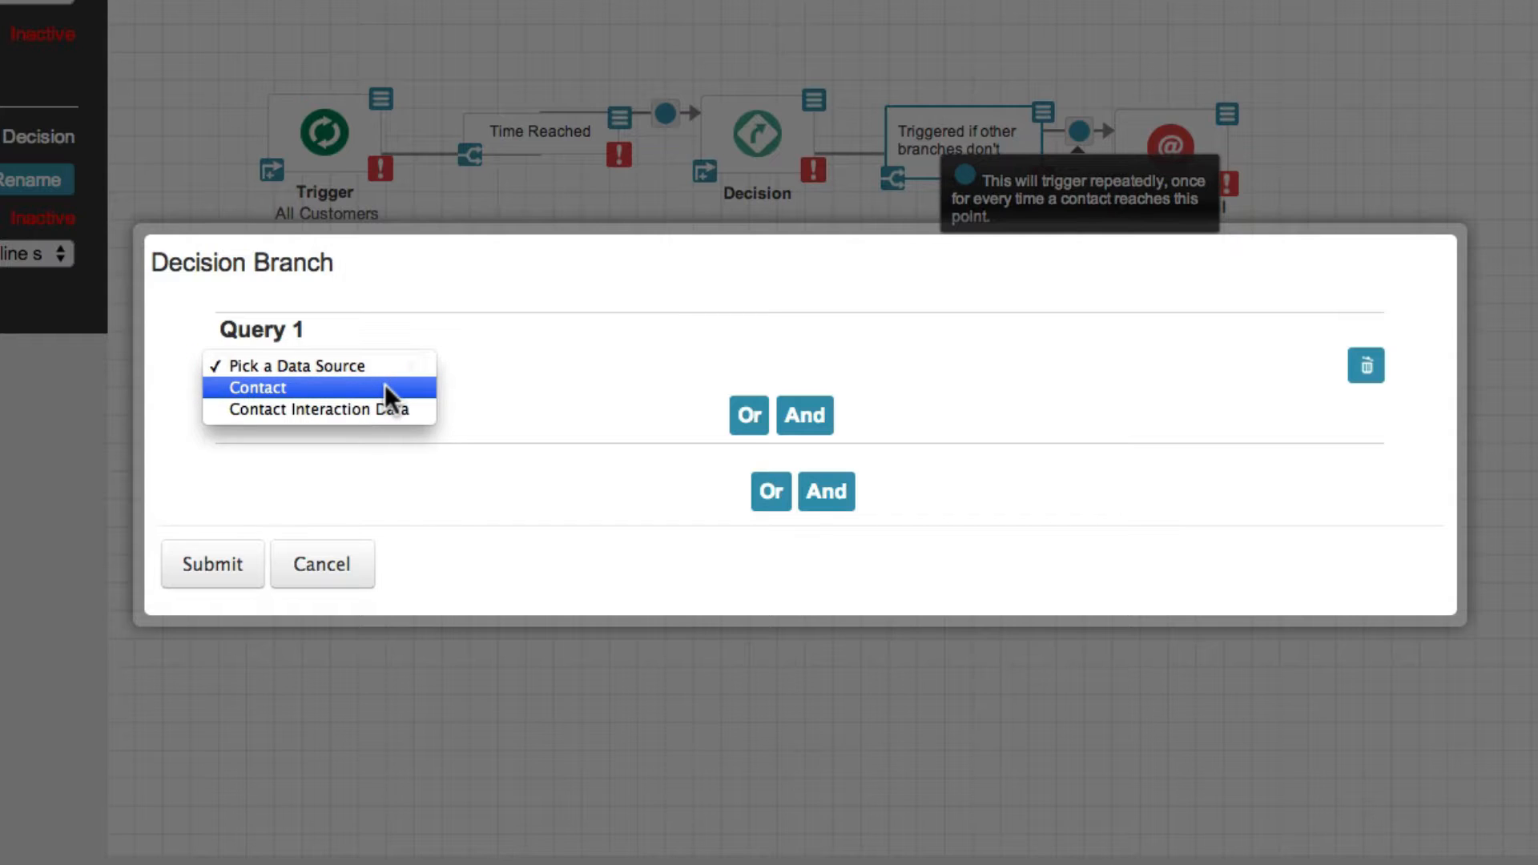
click(386, 387)
click(506, 366)
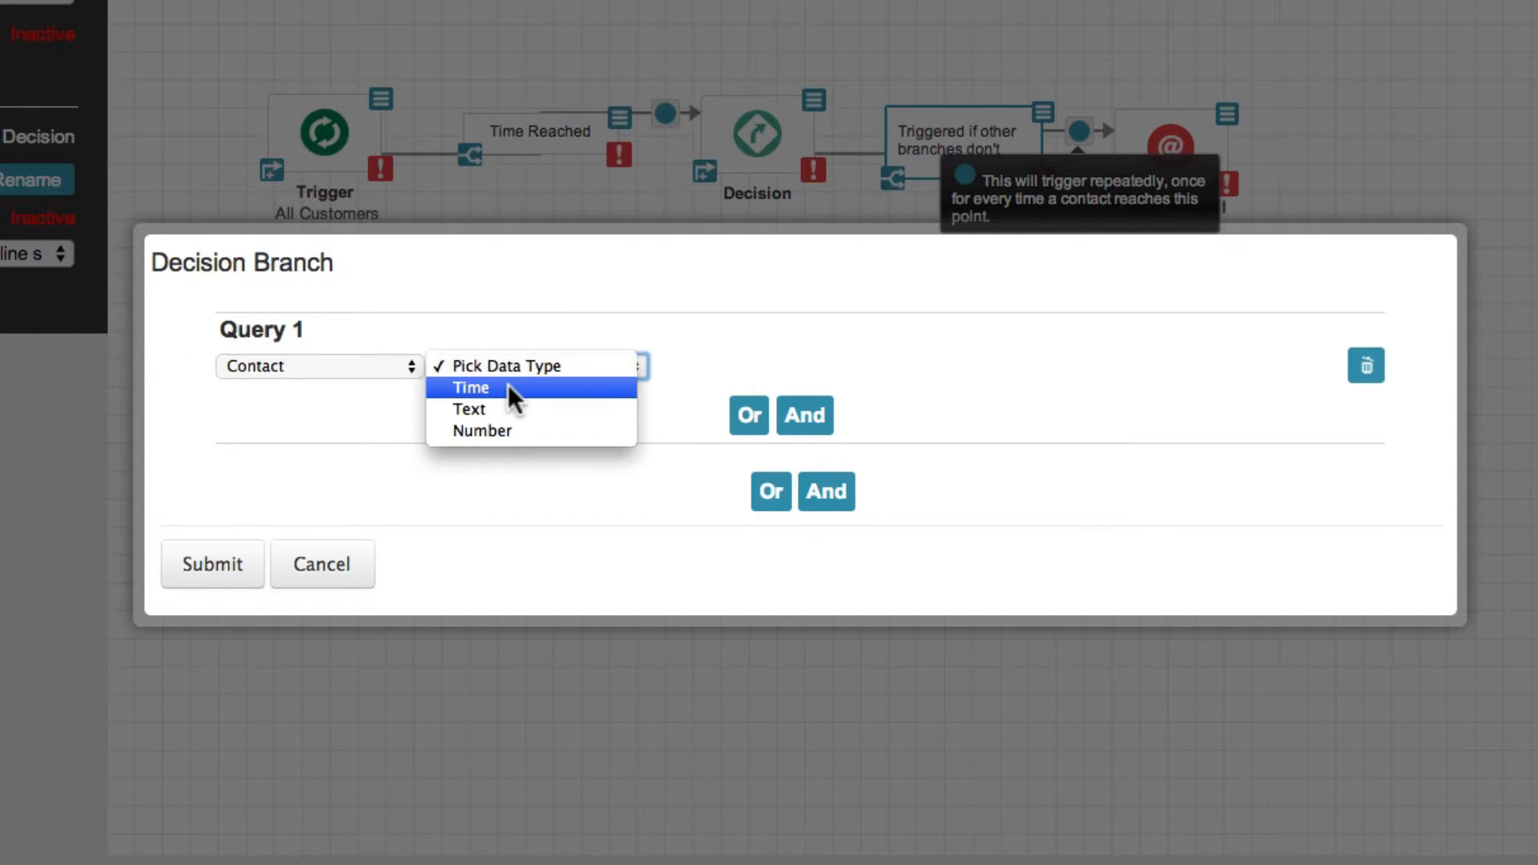
click(508, 387)
click(791, 364)
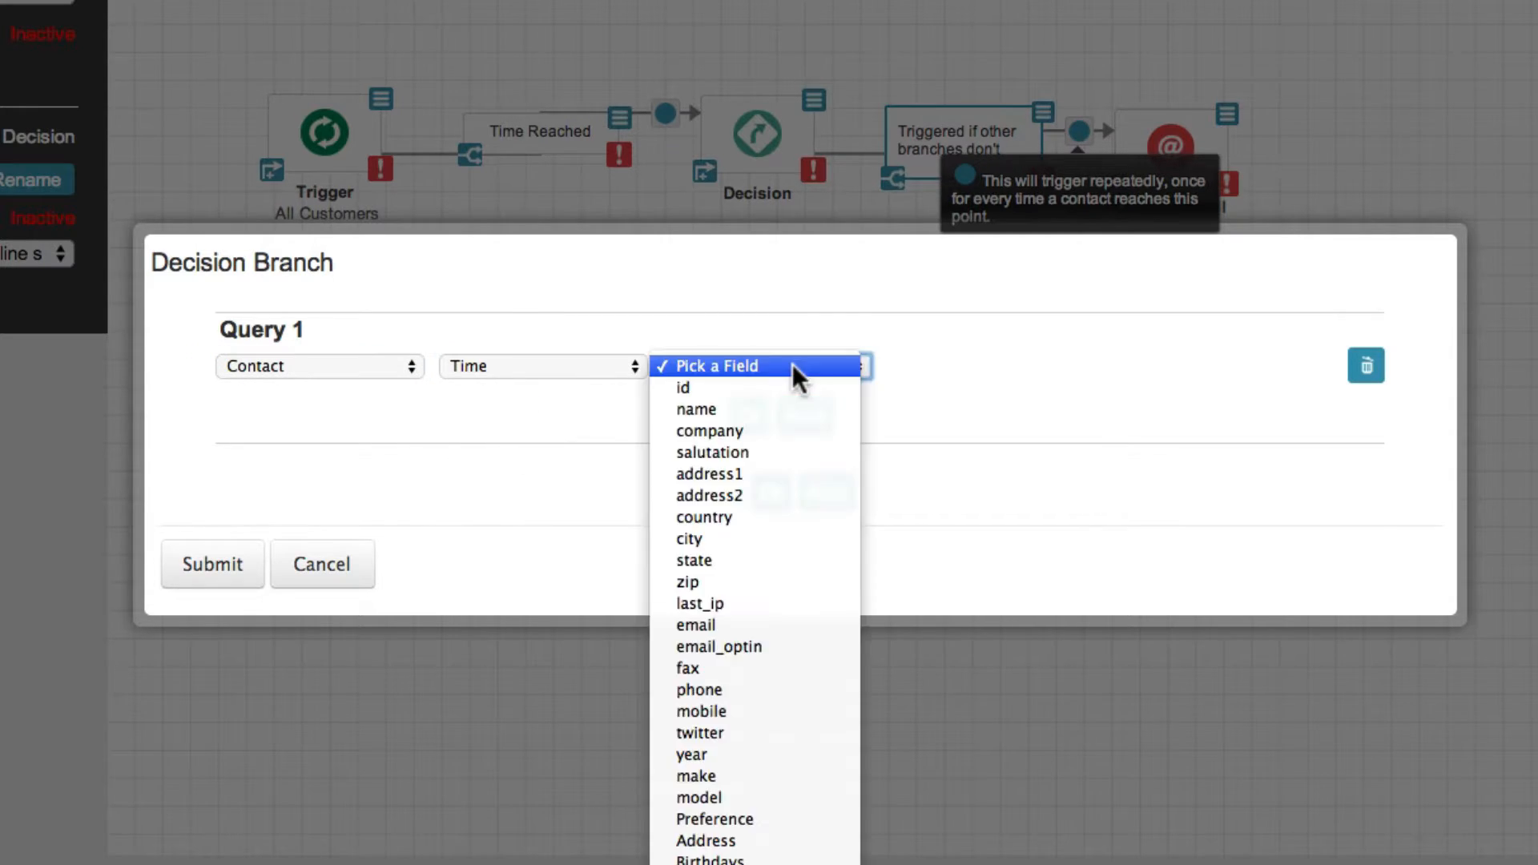
click(771, 647)
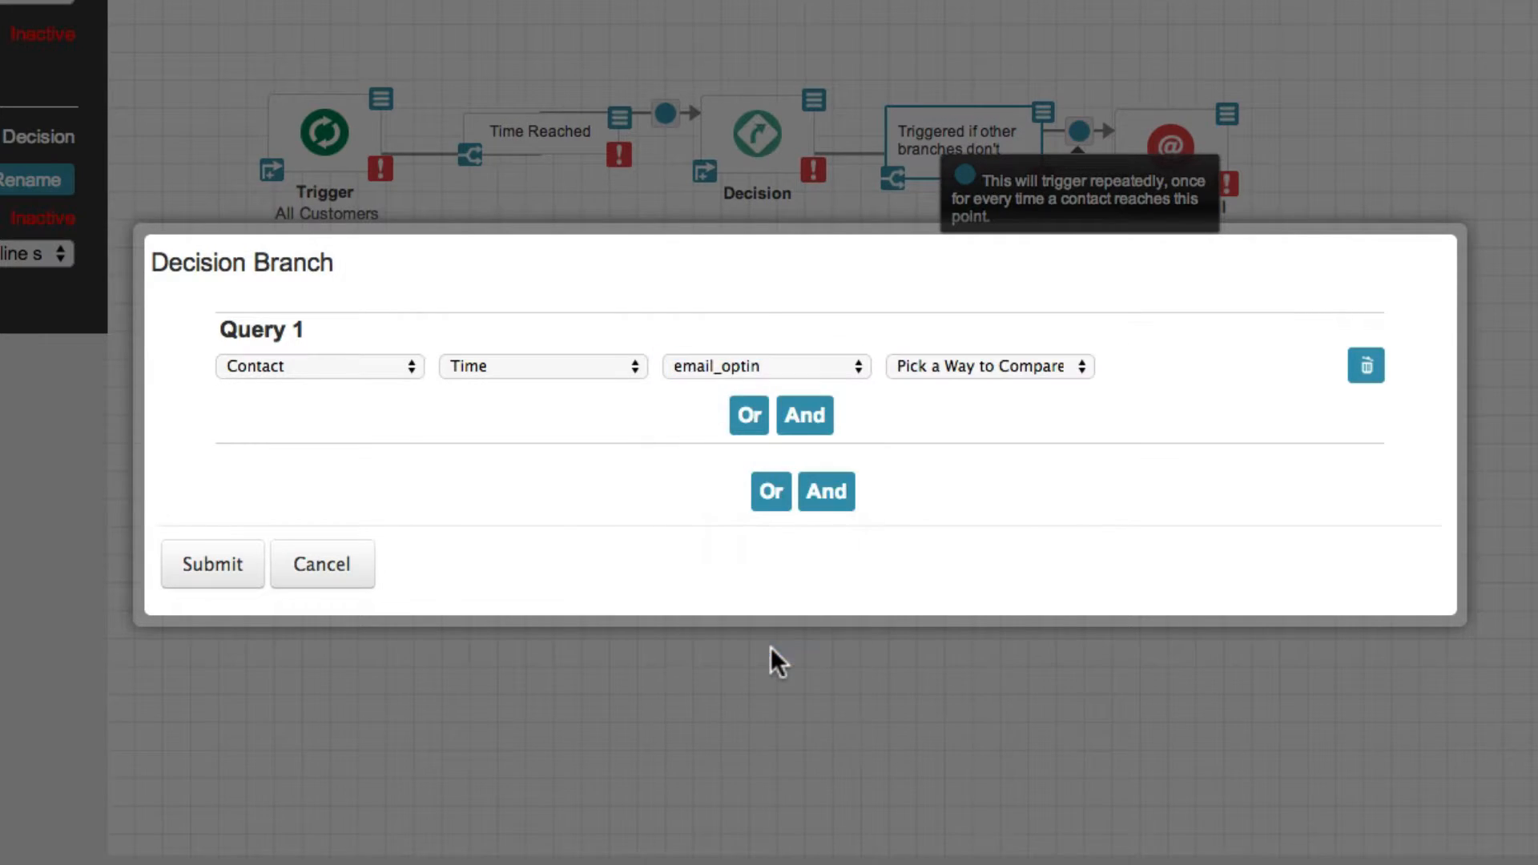
- Set Query 1 to compare as Not Equal to 0 and submit the decision branch
click(1075, 375)
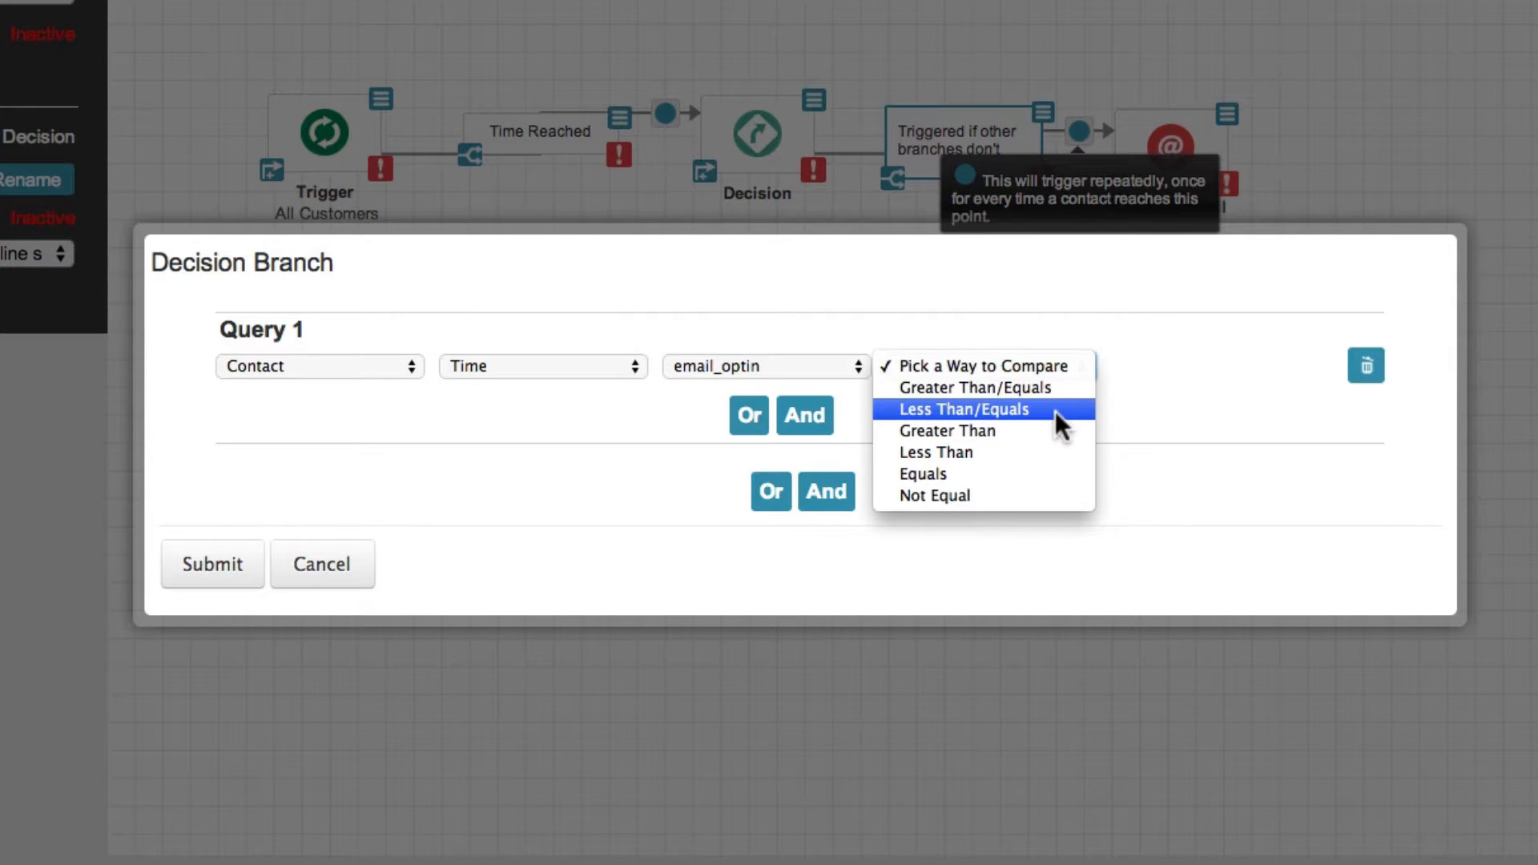
click(1031, 492)
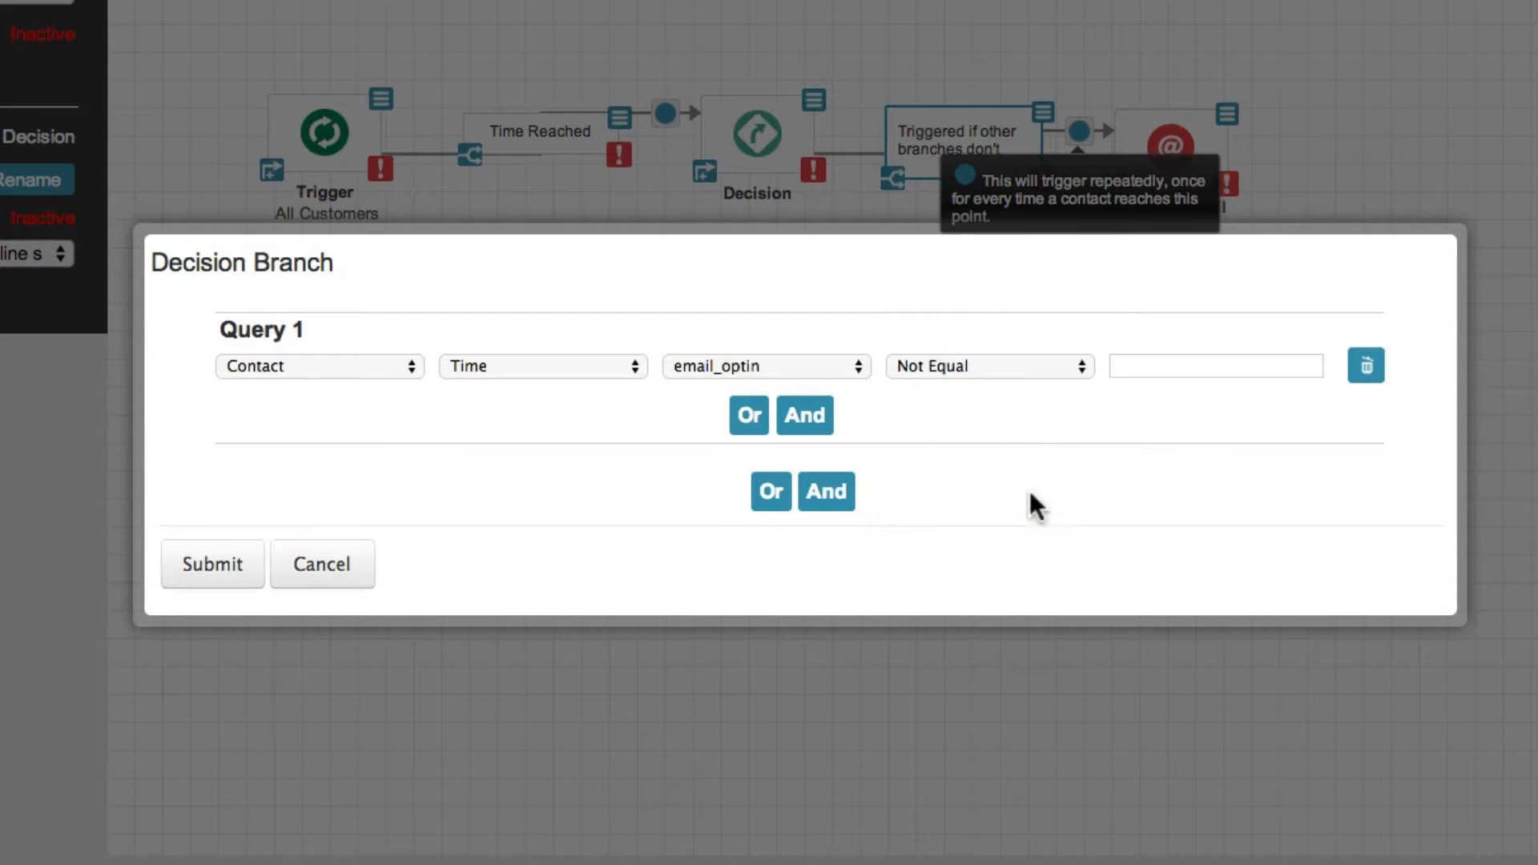
click(1139, 371)
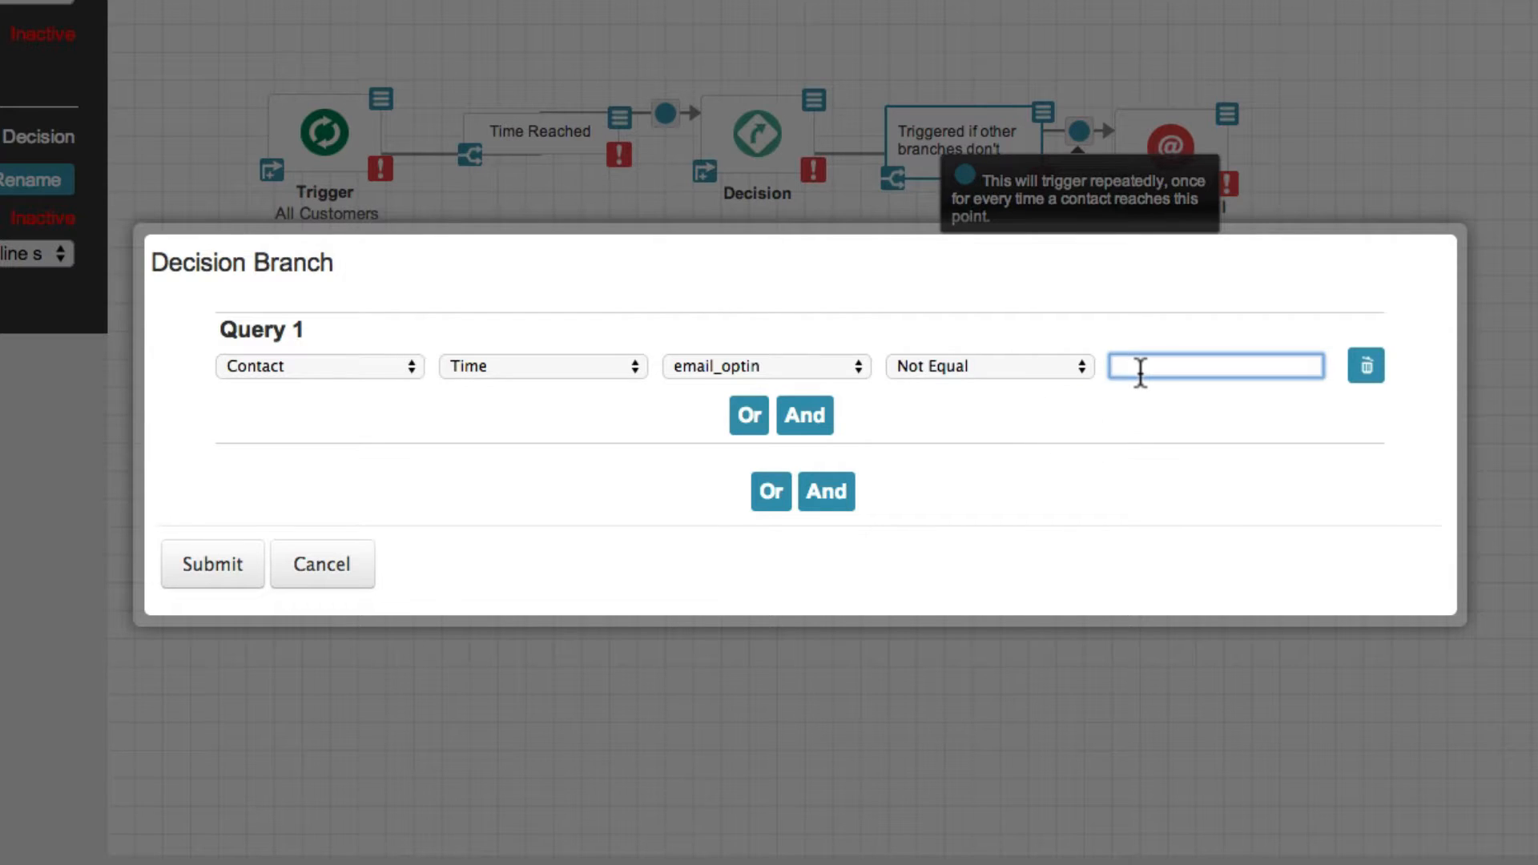
text(0)
click(1138, 425)
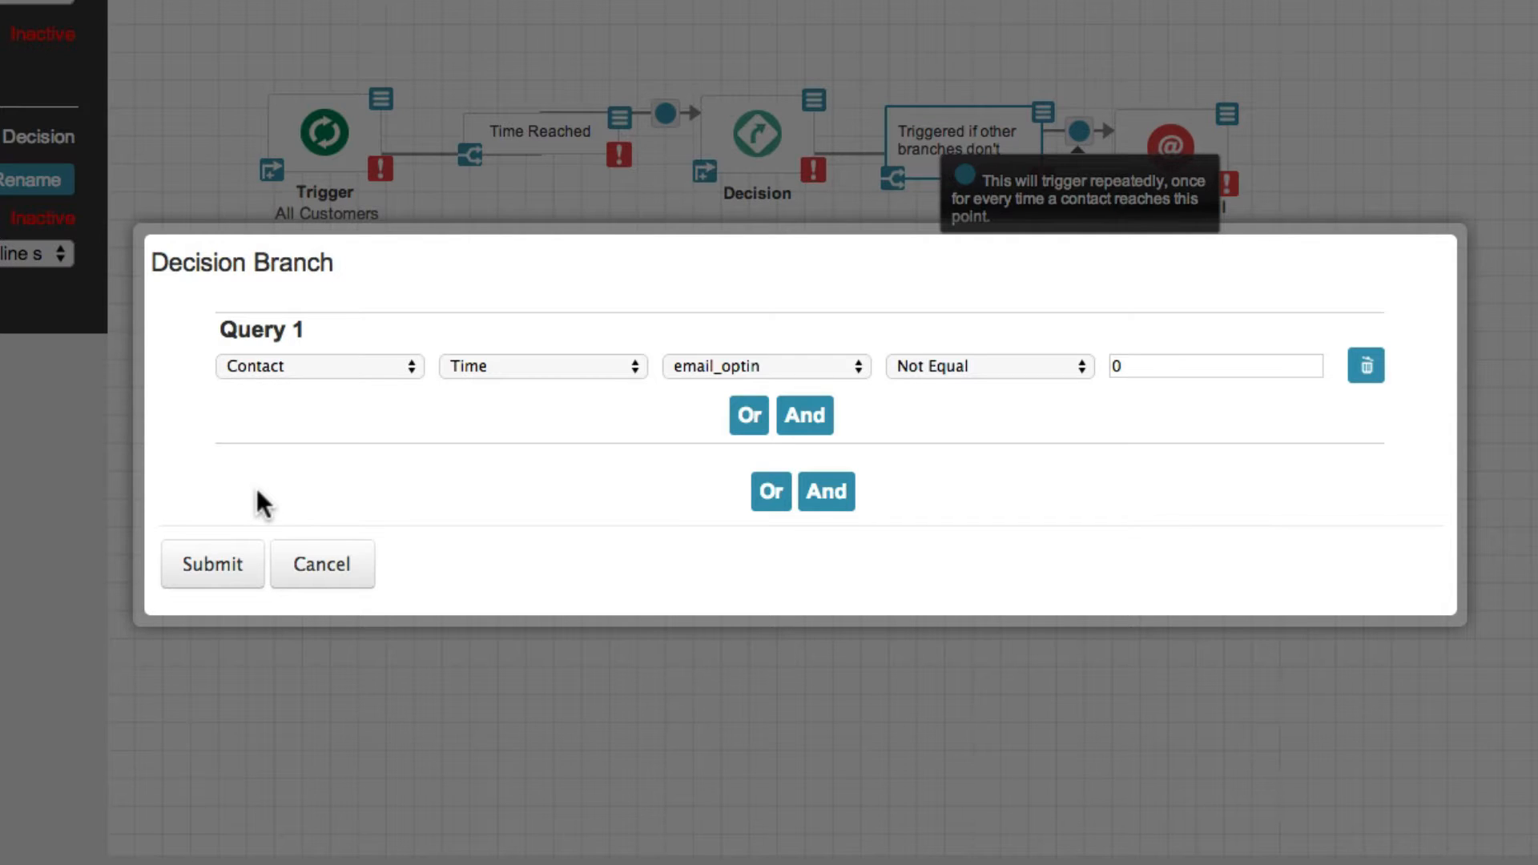
click(247, 573)
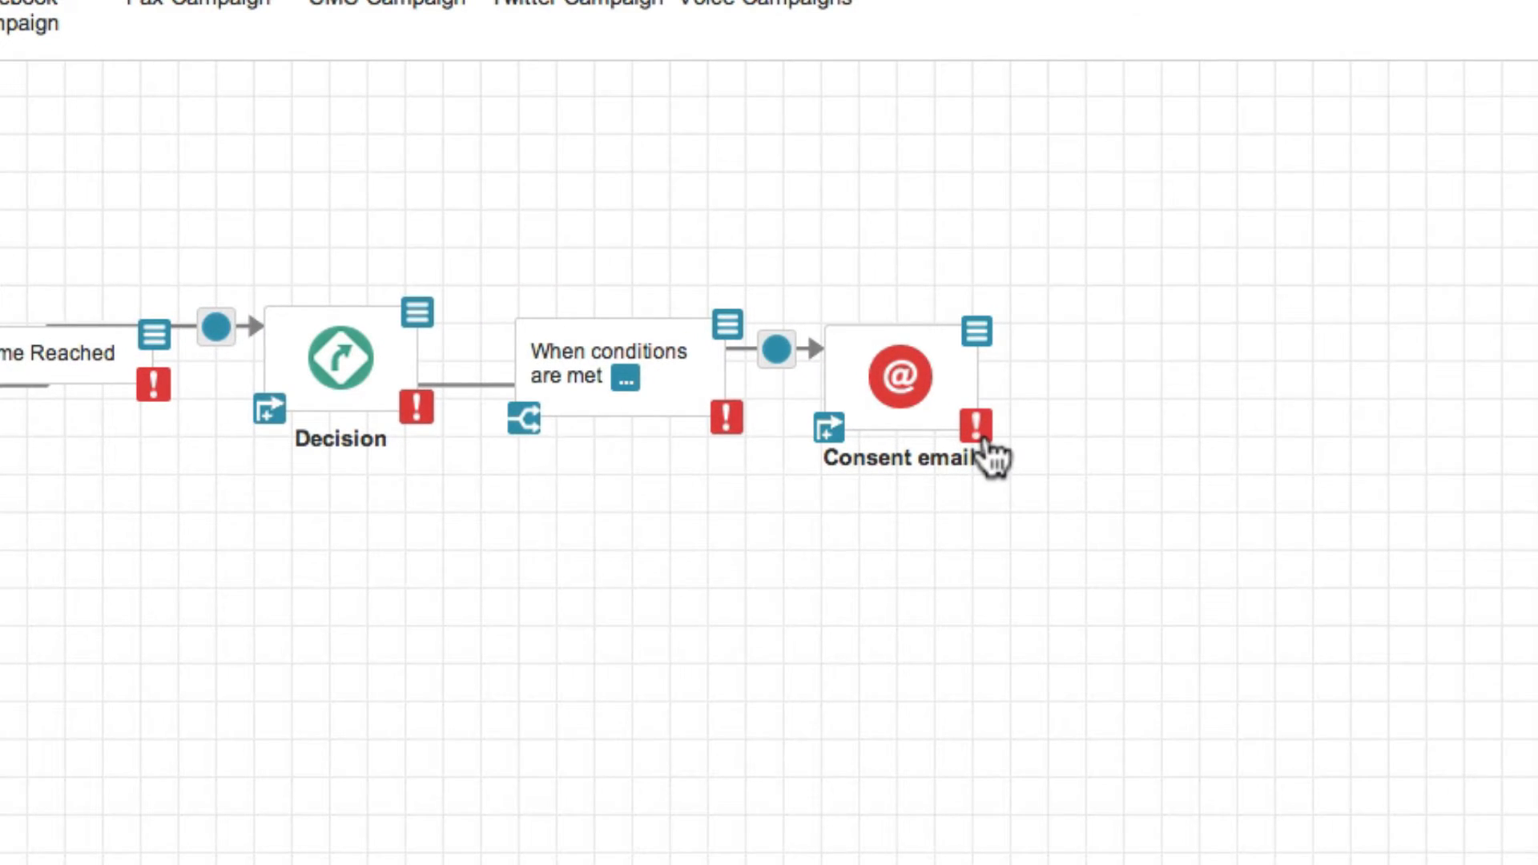
- Set up the Consent email as a Simple Editor project named CASL Consent Request, using the CASL Consent Request template, and review its design
click(977, 337)
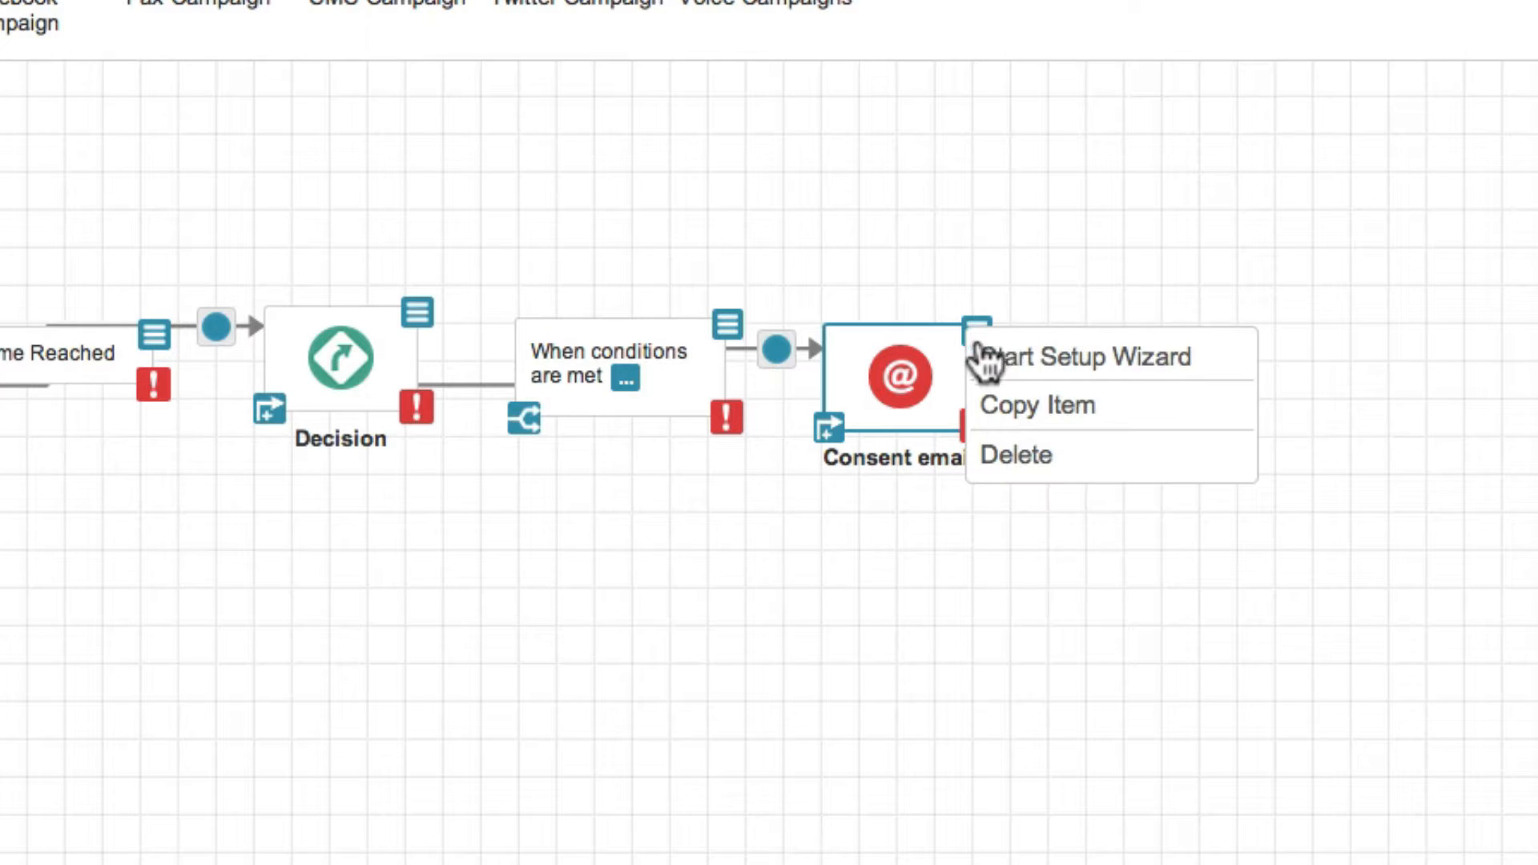
click(1142, 374)
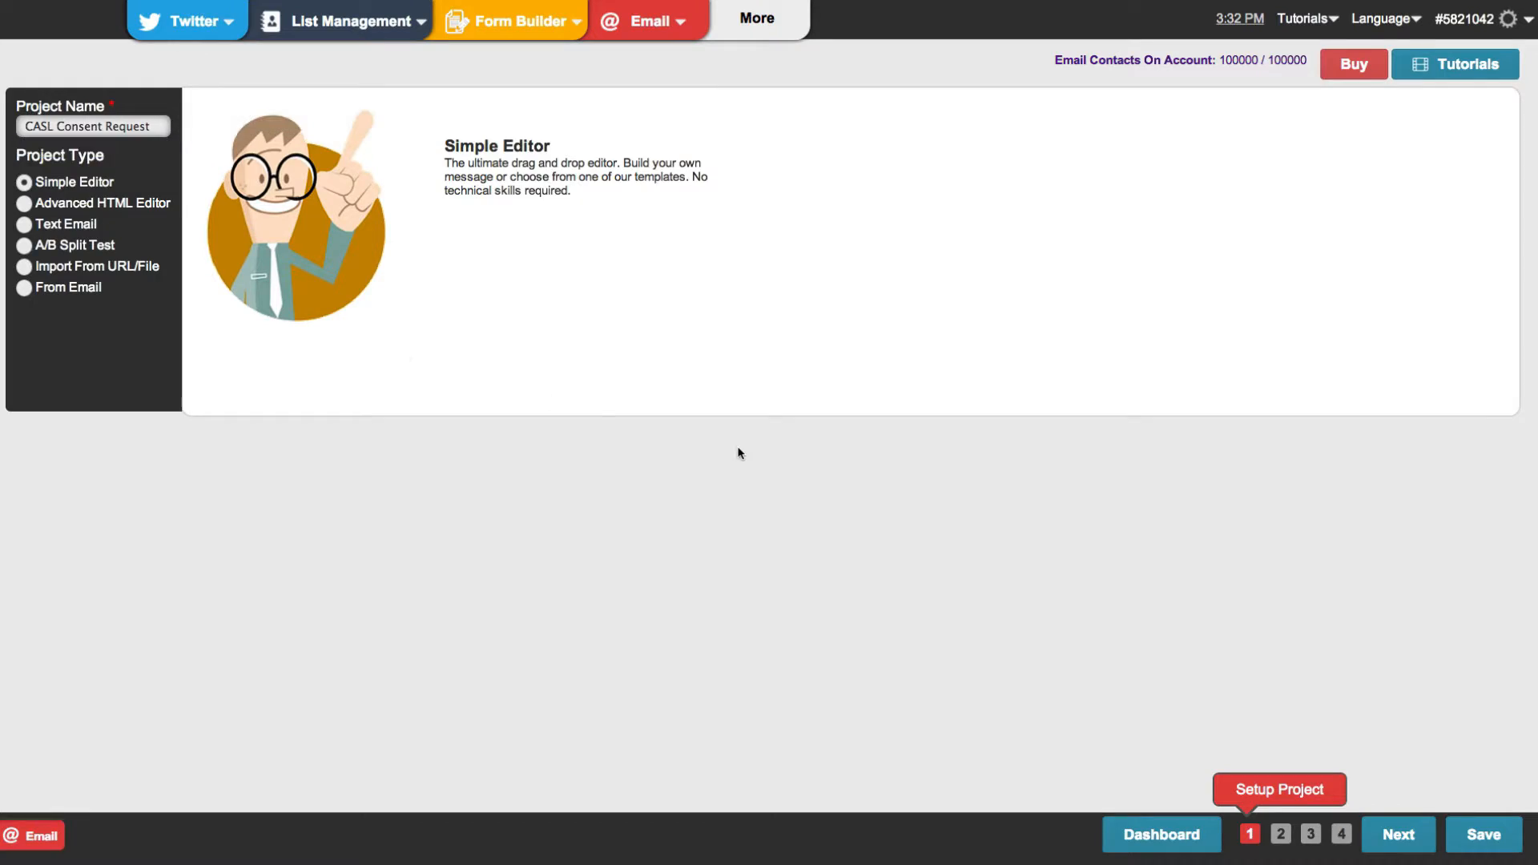
click(1386, 834)
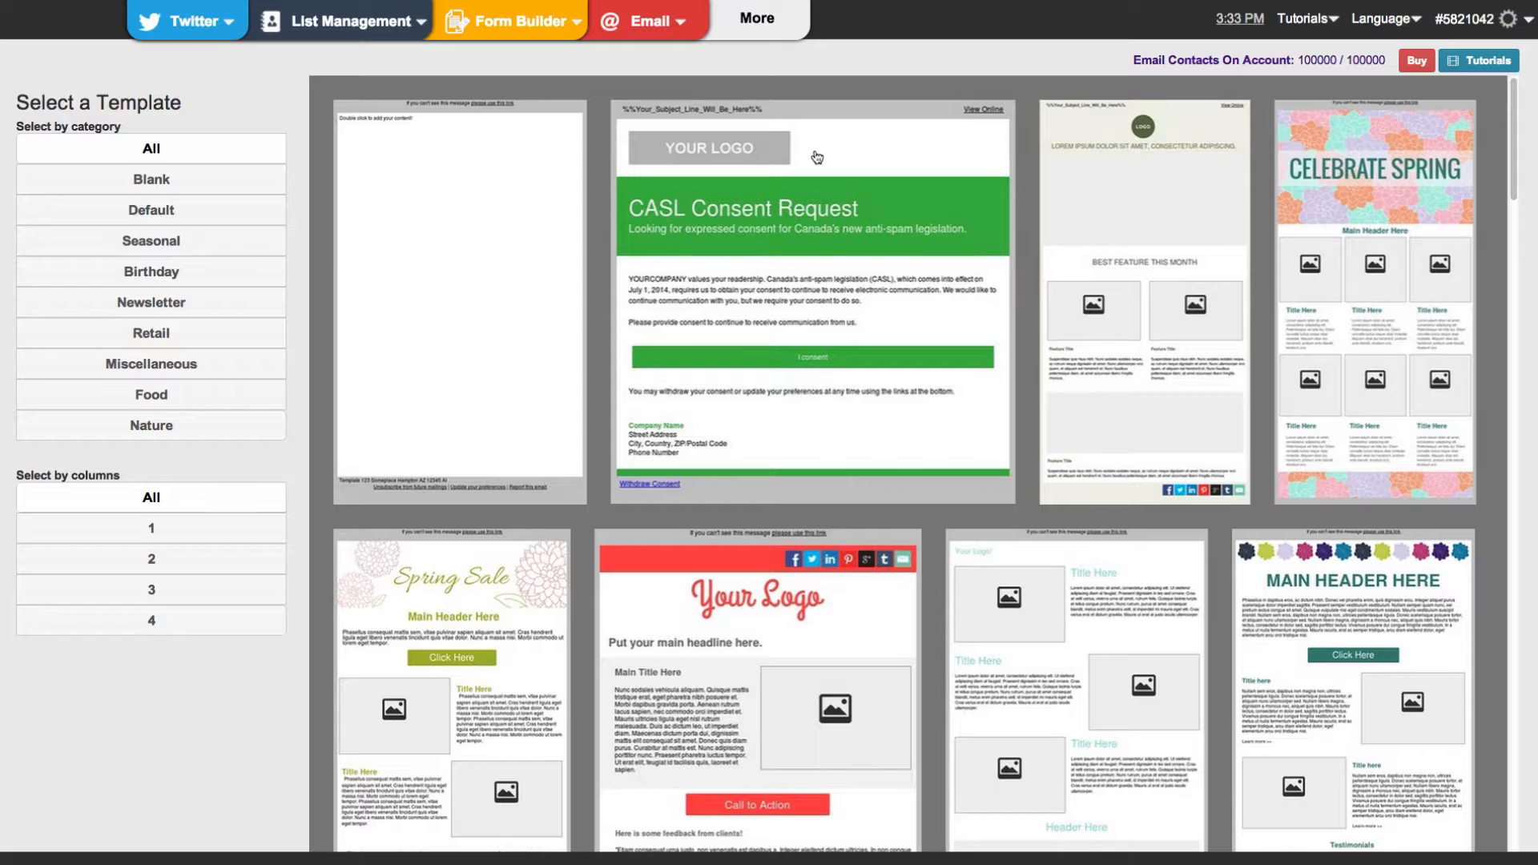
click(817, 157)
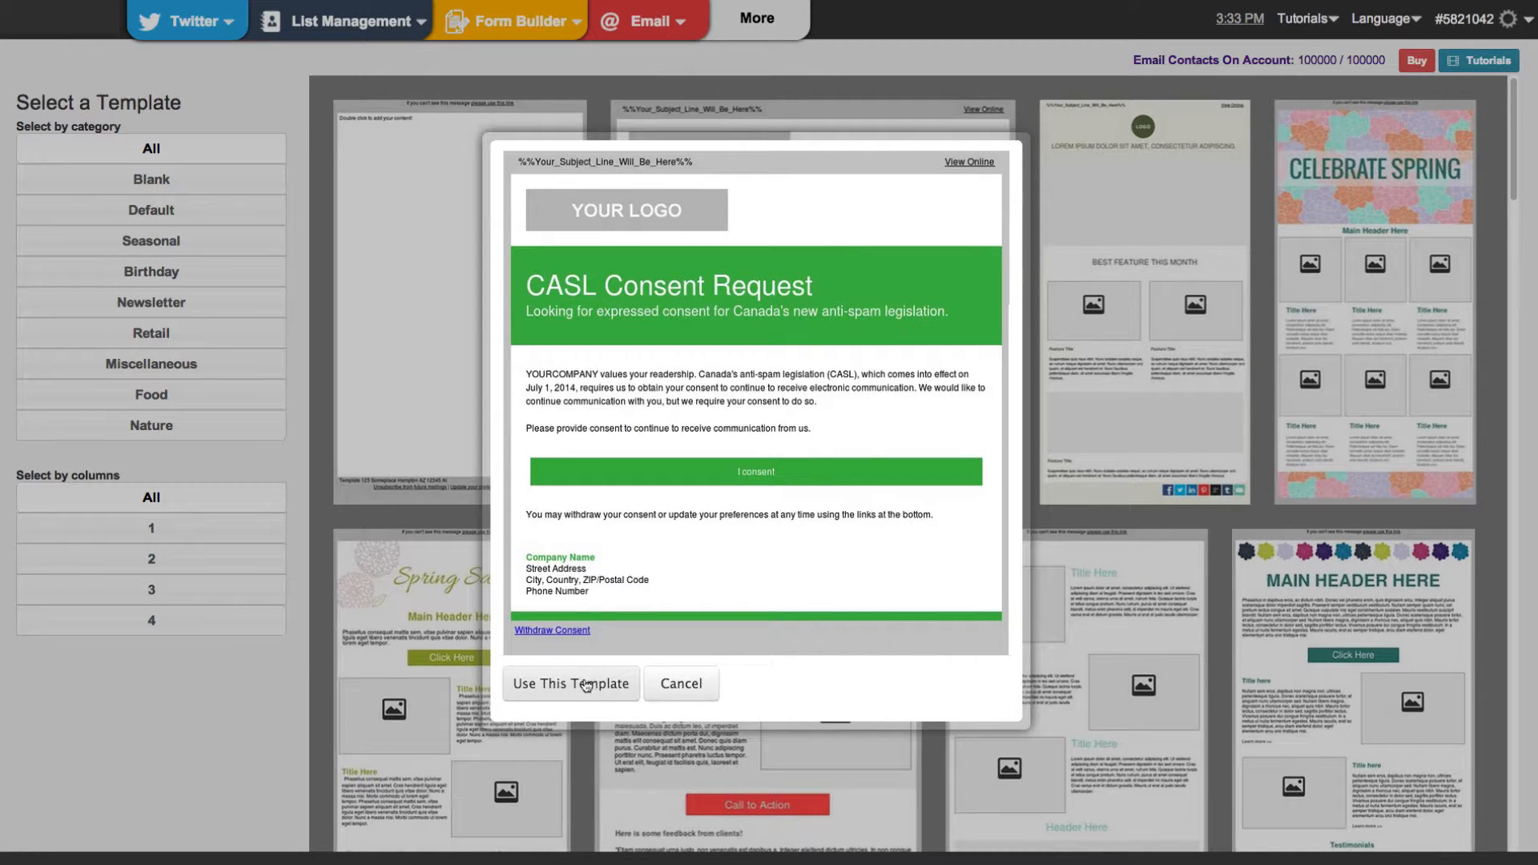
click(586, 685)
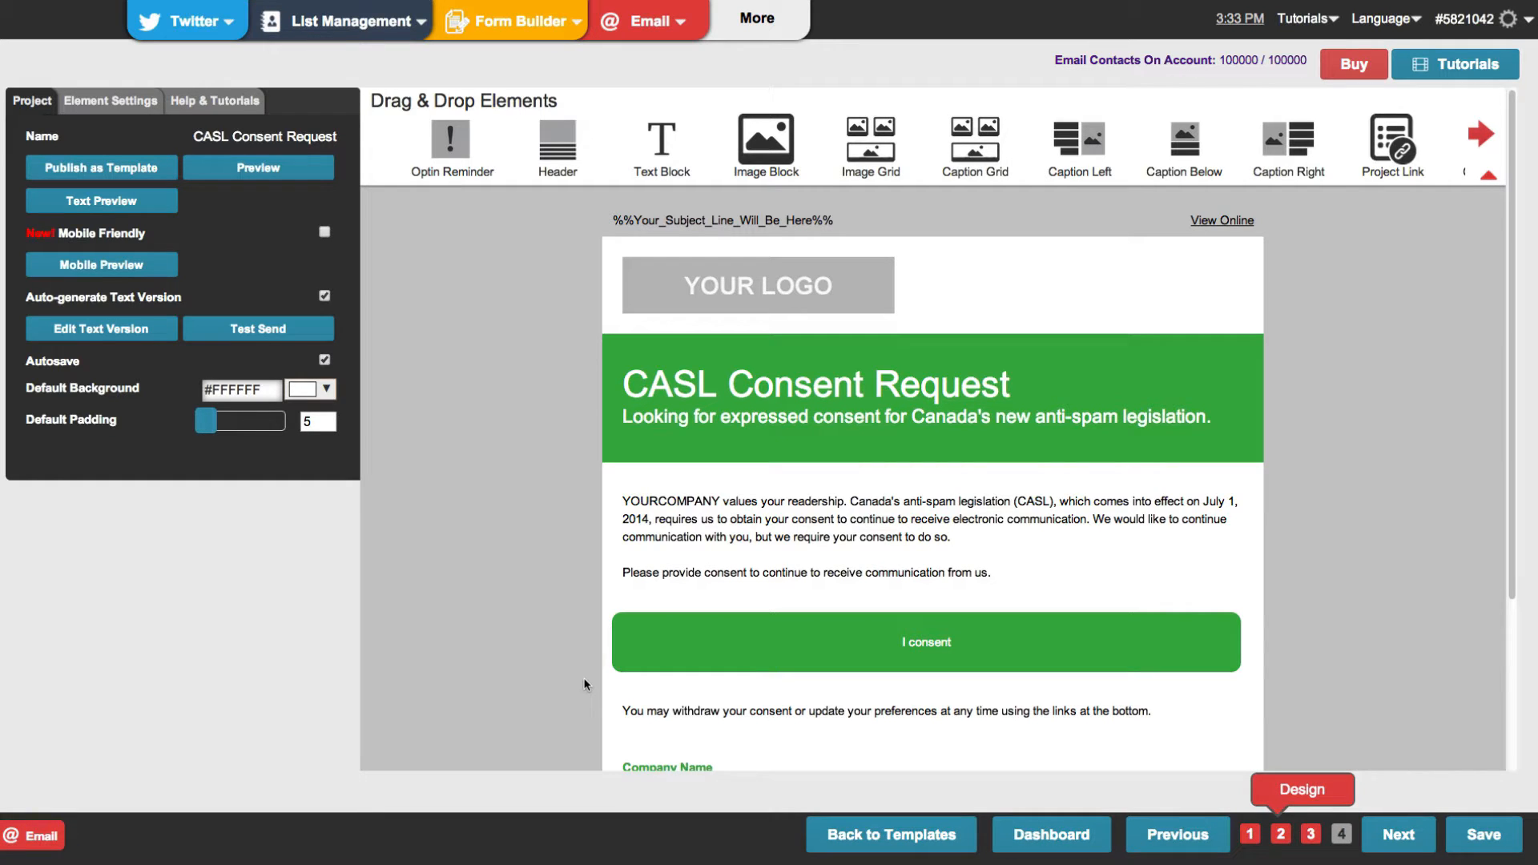
scroll(585, 685, down, 3)
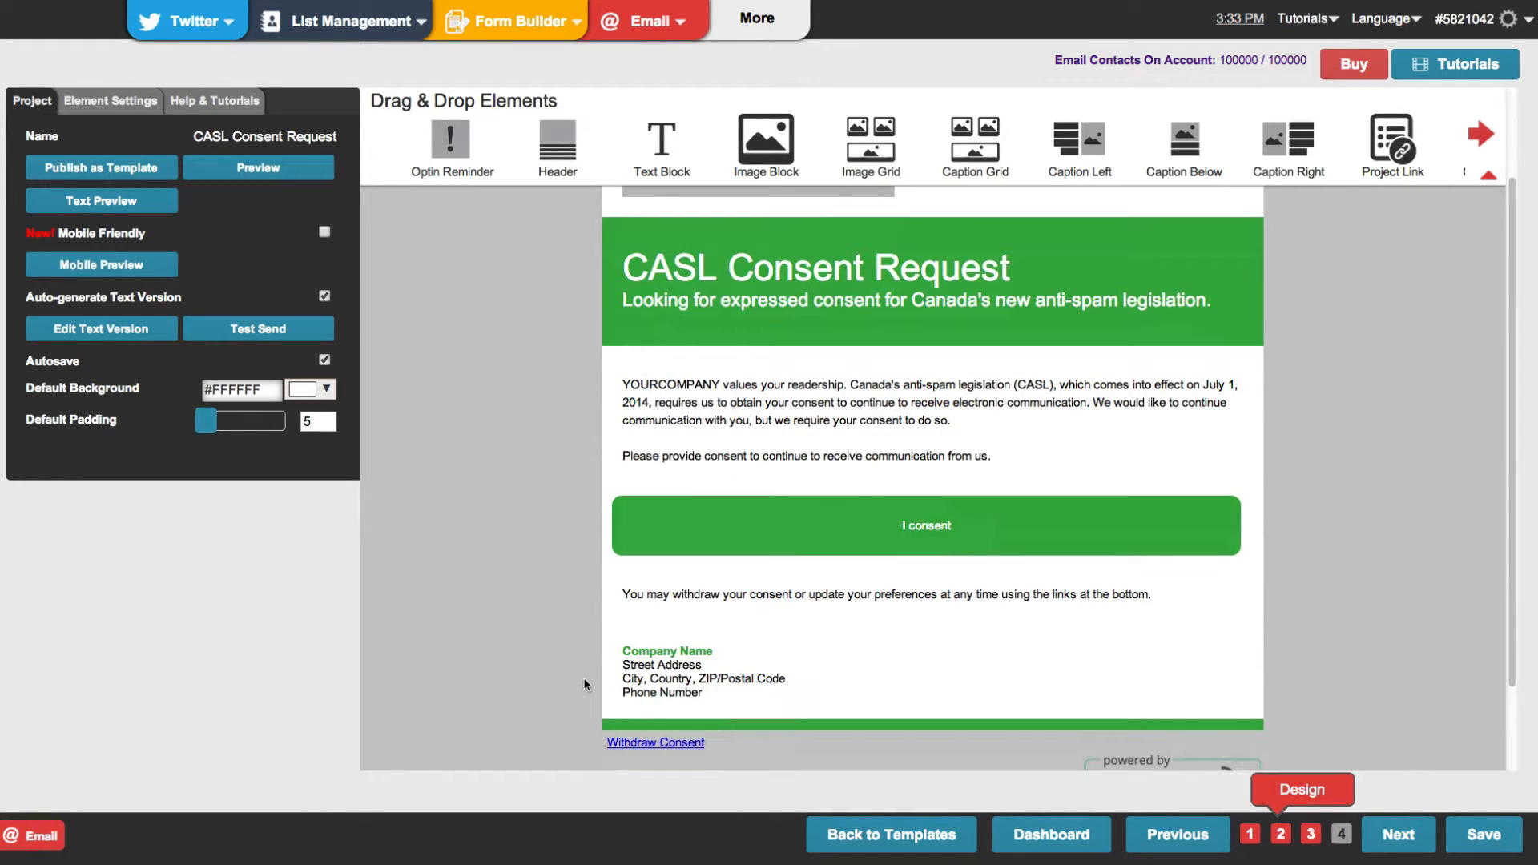
click(647, 535)
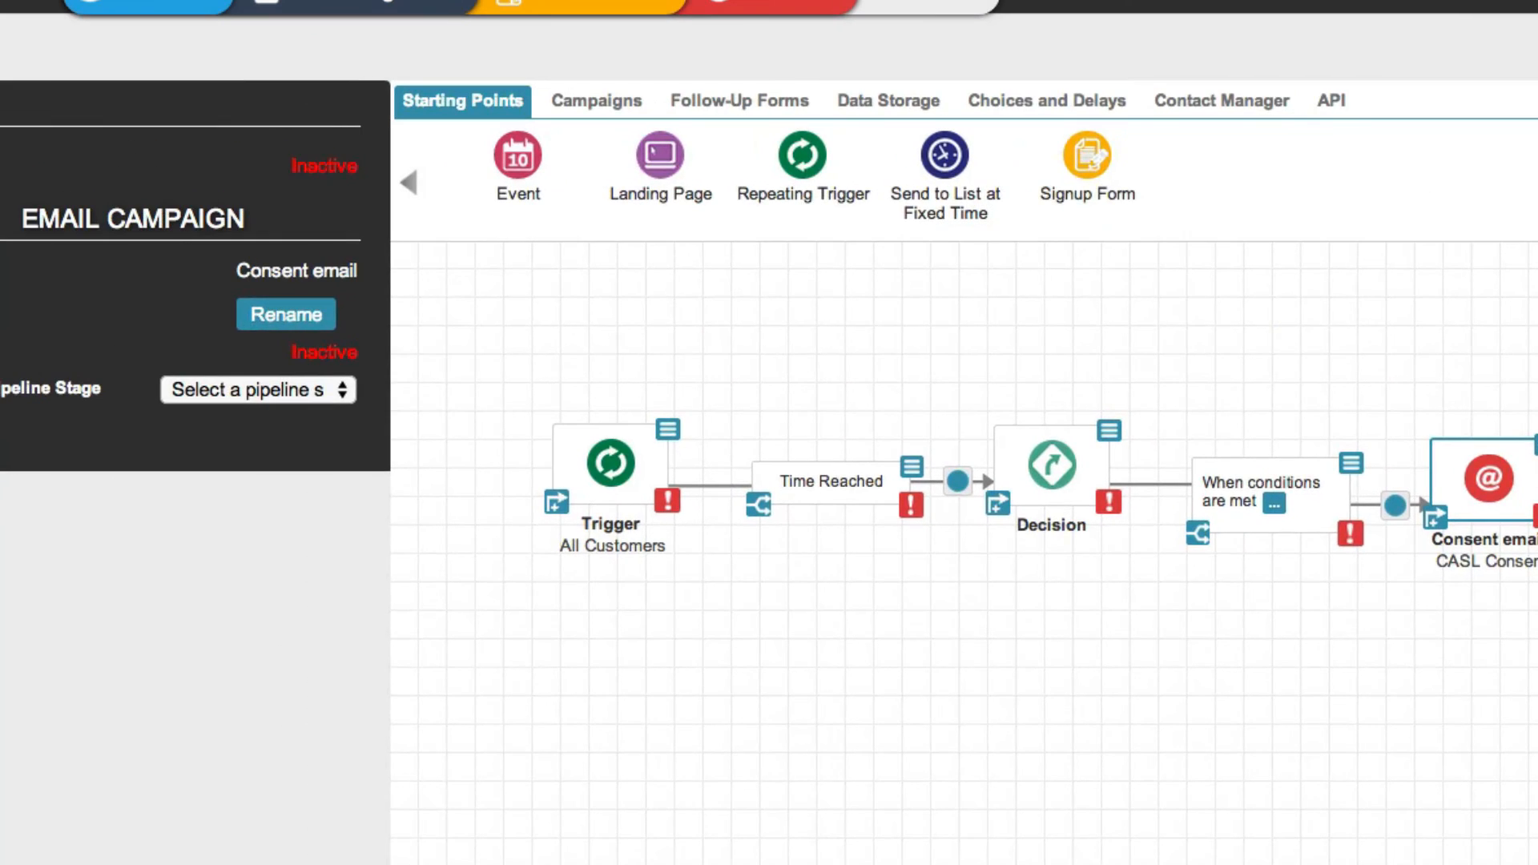
- Activate the CASL Reminders project with the Activate All or None option and dismiss the feedback survey
click(1349, 817)
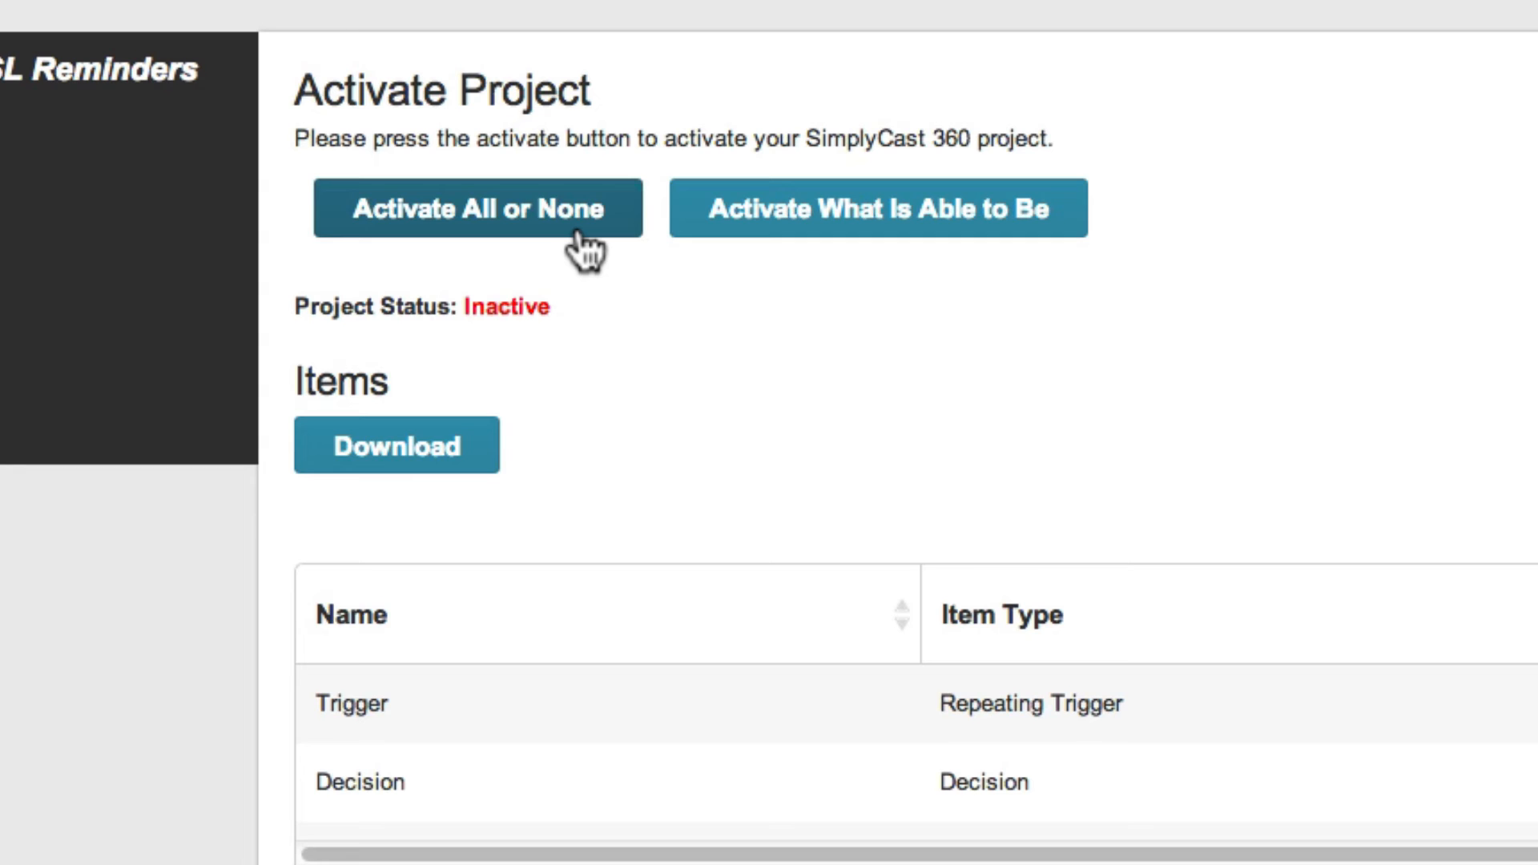
click(578, 234)
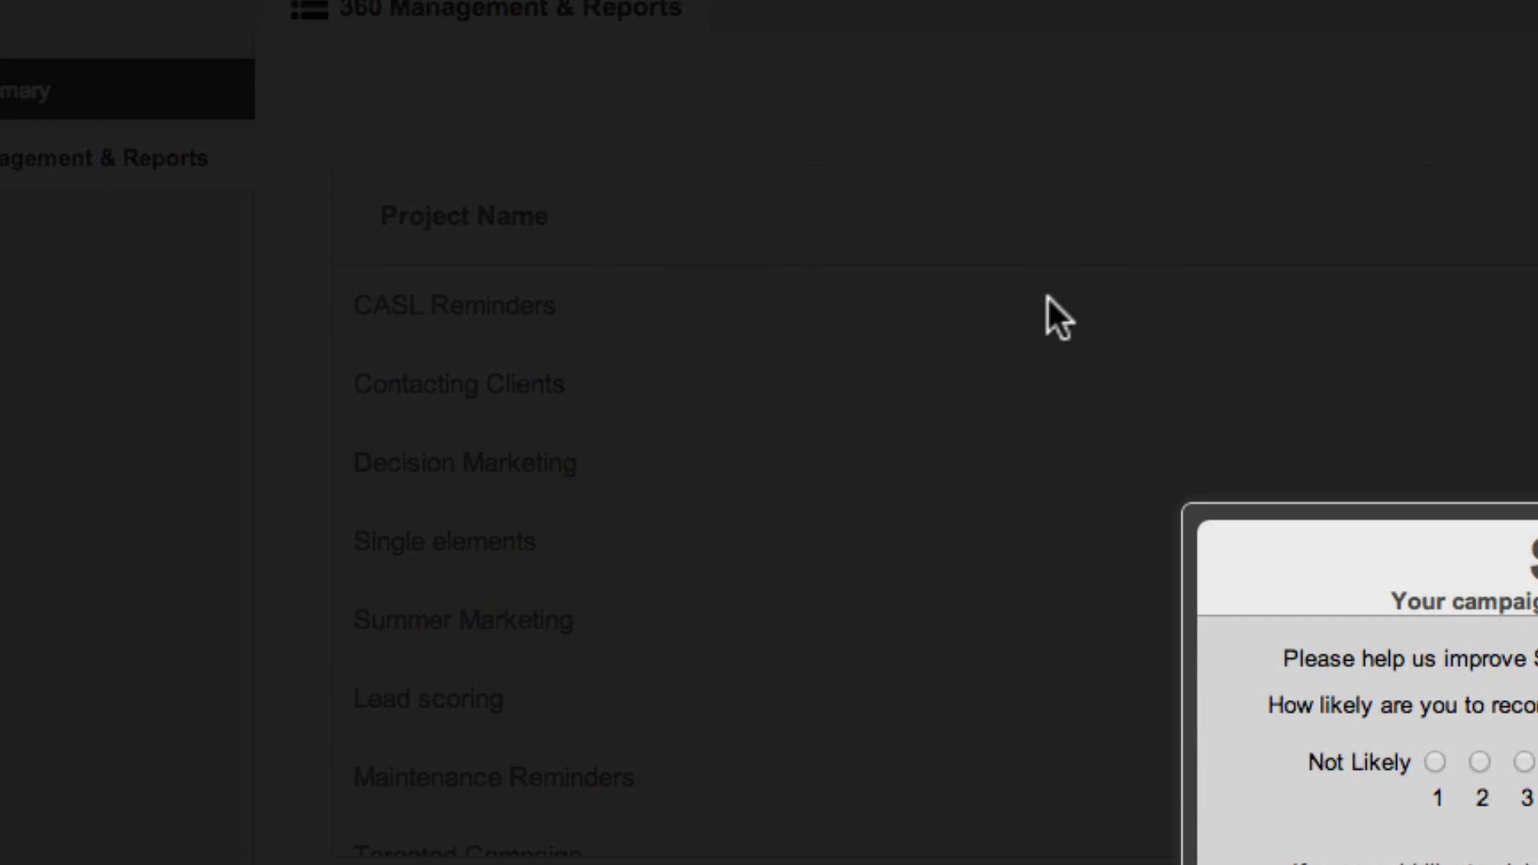
key(Escape)
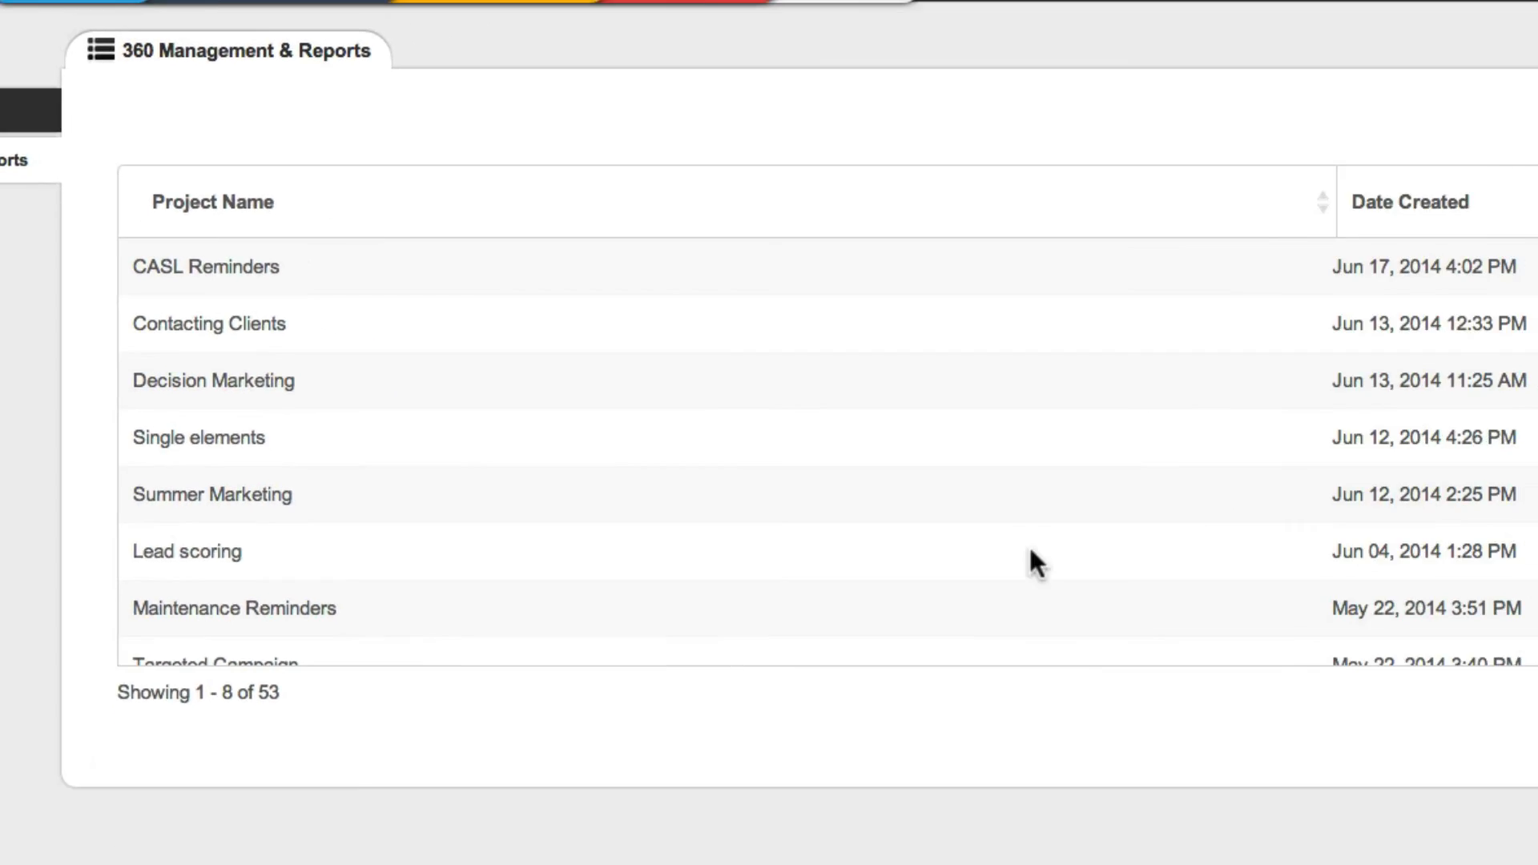